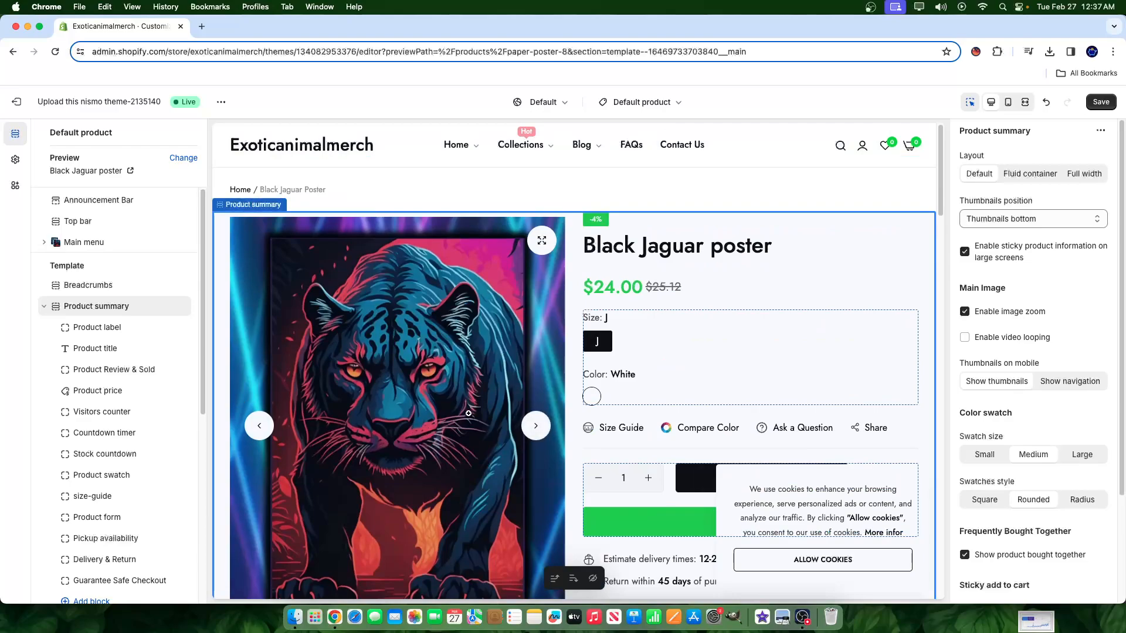
Step: Reload the theme editor page and discard the unsaved changes
scroll(524, 463, "down", 2)
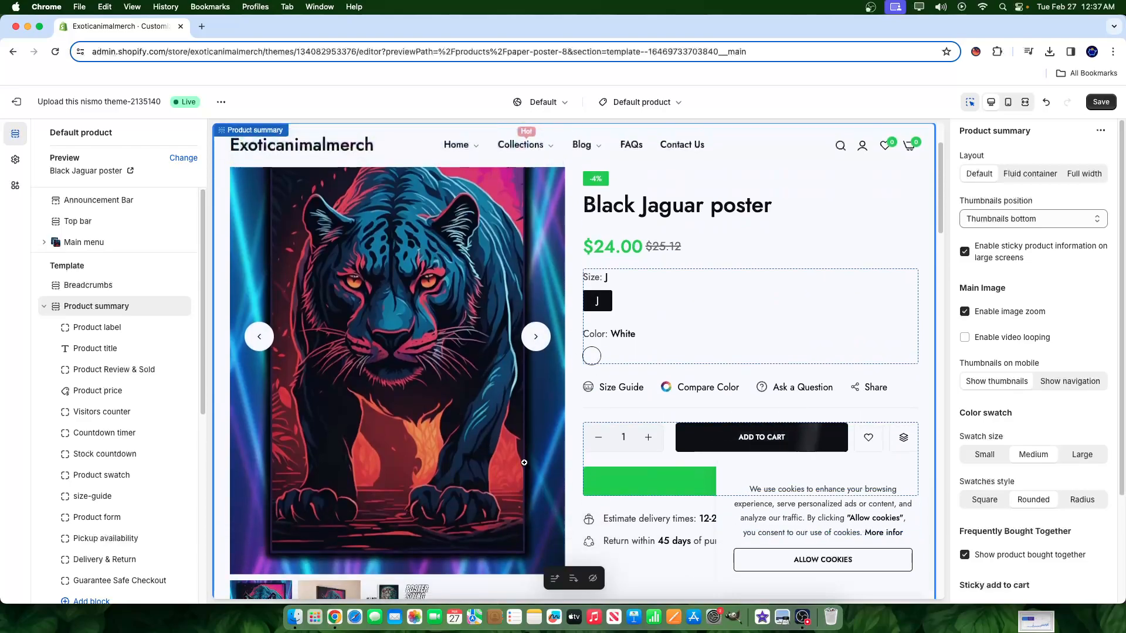
scroll(524, 462, "up", 2)
right_click(694, 179)
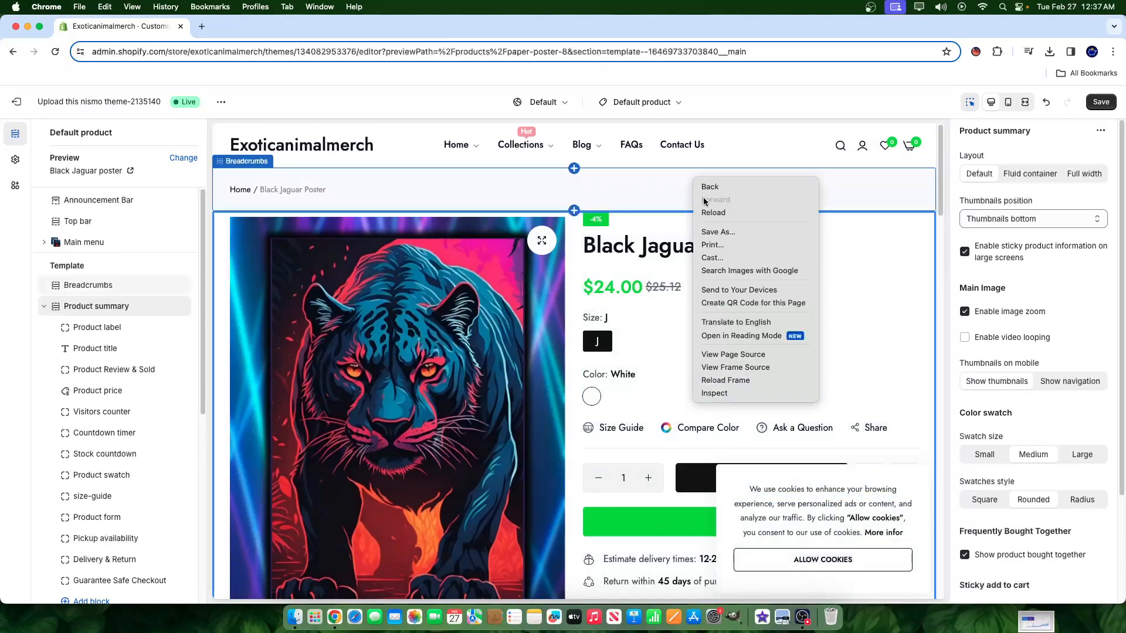
left_click(708, 213)
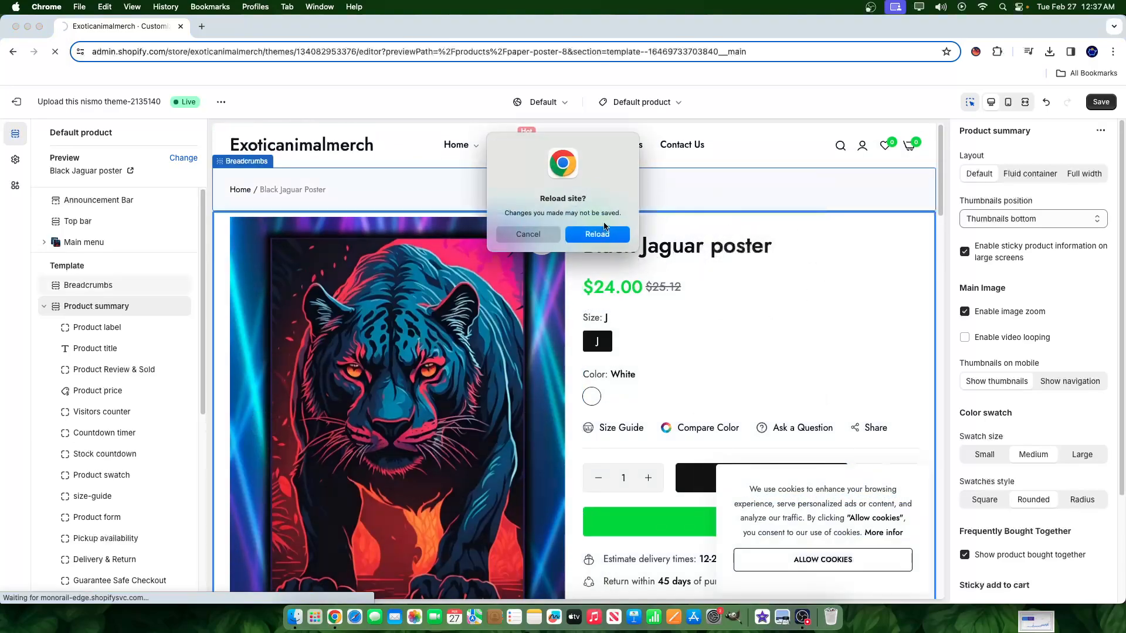
left_click(604, 231)
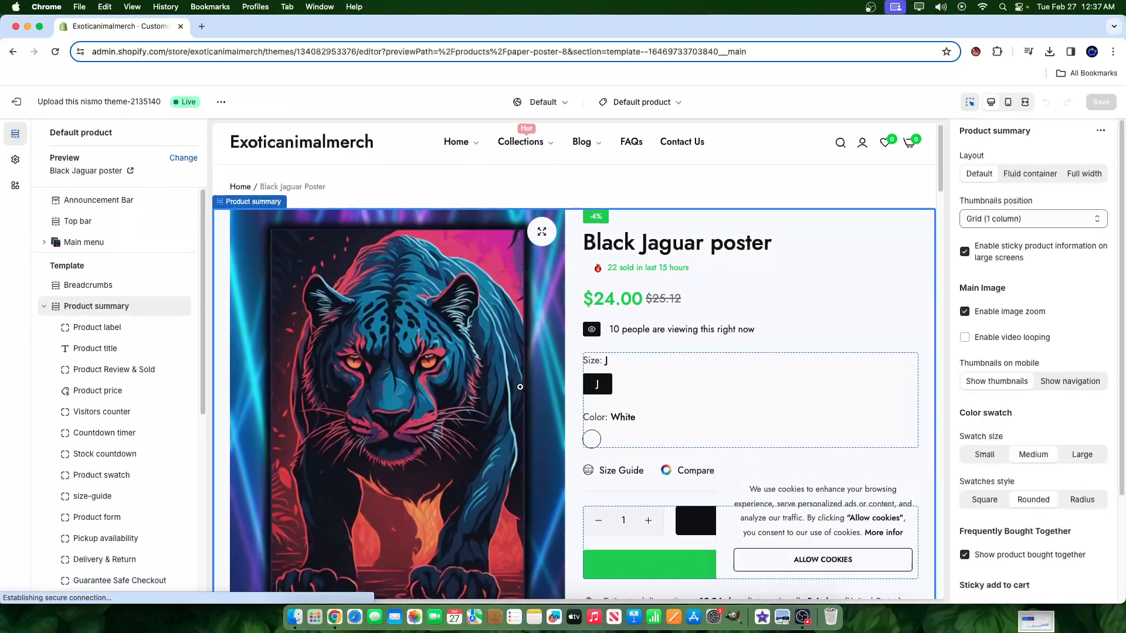
Step: Examine the Black Jaguar poster's image gallery beside the product information in the preview, allowing the store's cookies
scroll(520, 387, "down", 1)
scroll(374, 417, "down", 2)
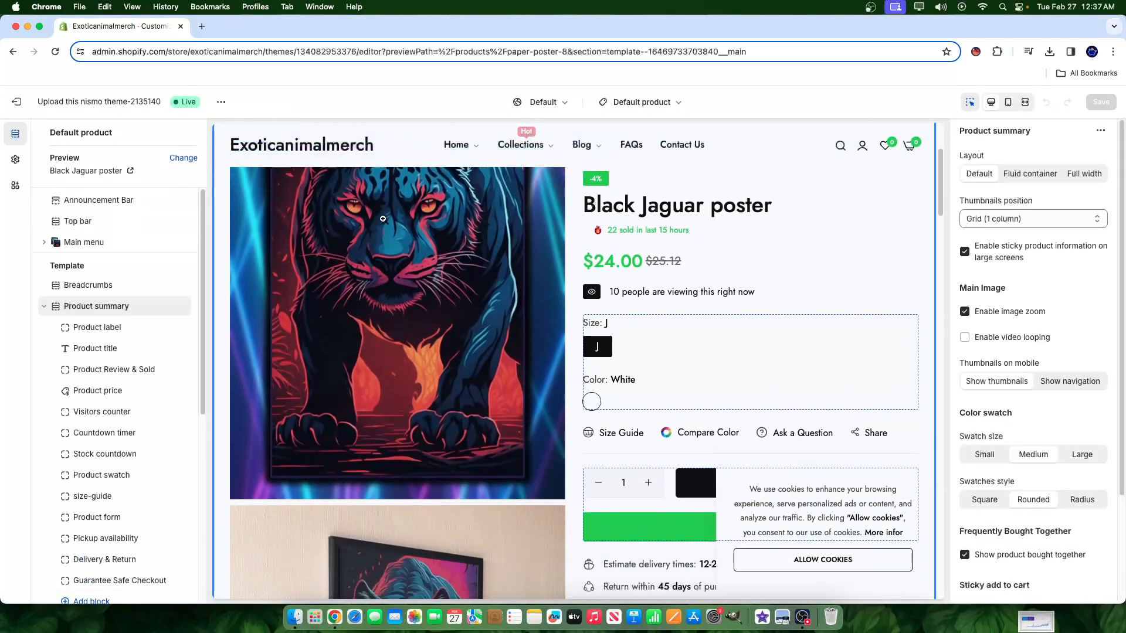
scroll(473, 372, "down", 6)
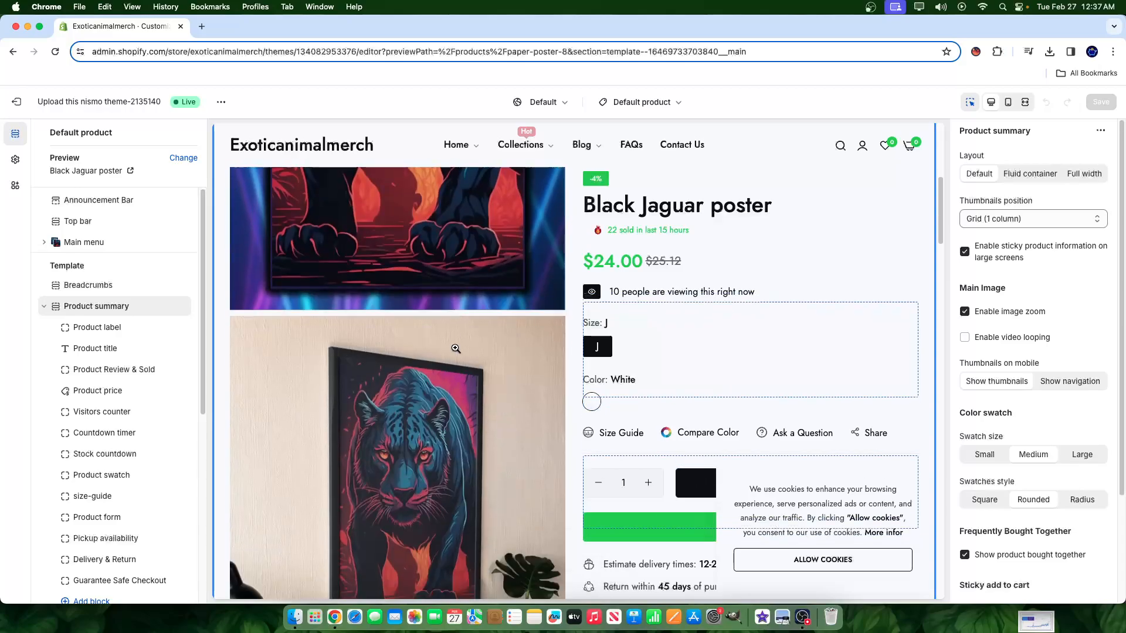
scroll(404, 370, "down", 3)
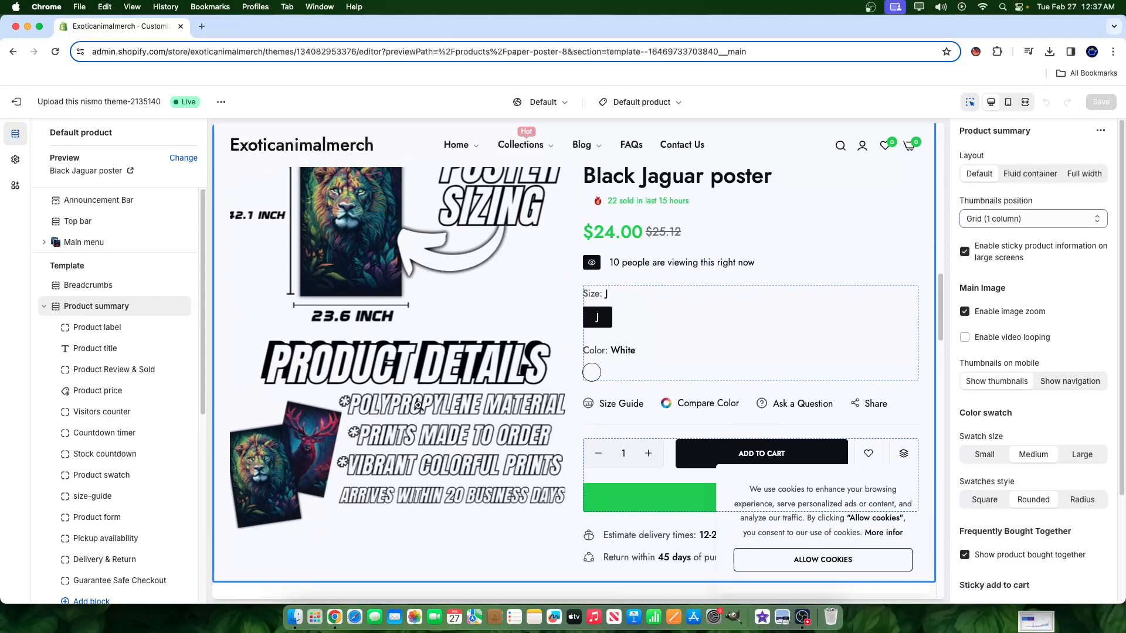
scroll(605, 364, "up", 10)
scroll(481, 357, "down", 5)
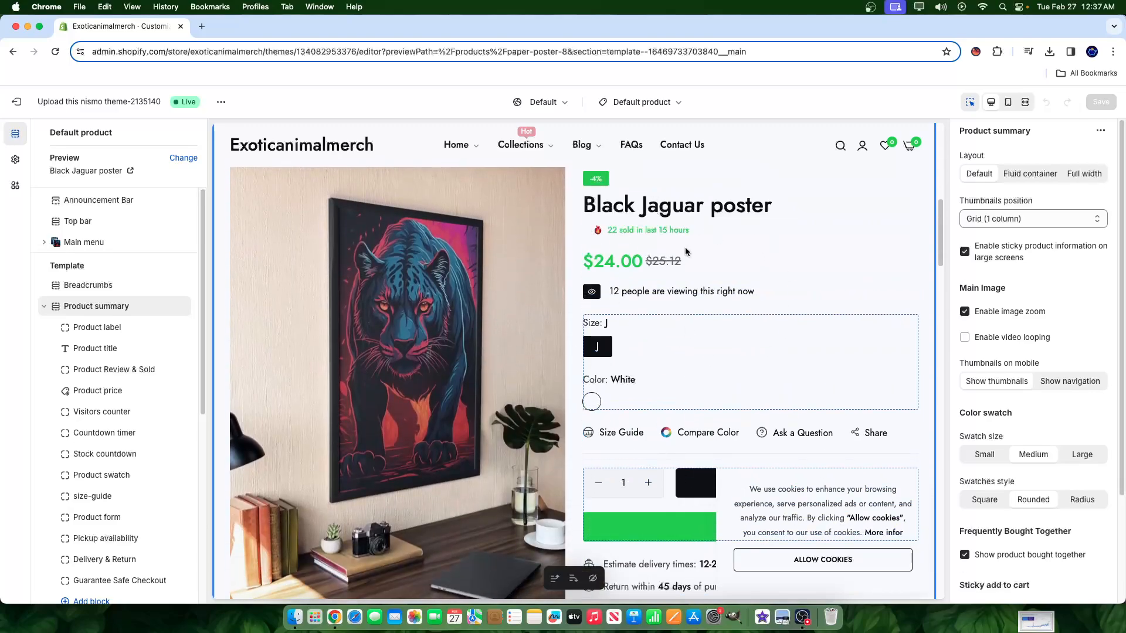
left_click(778, 561)
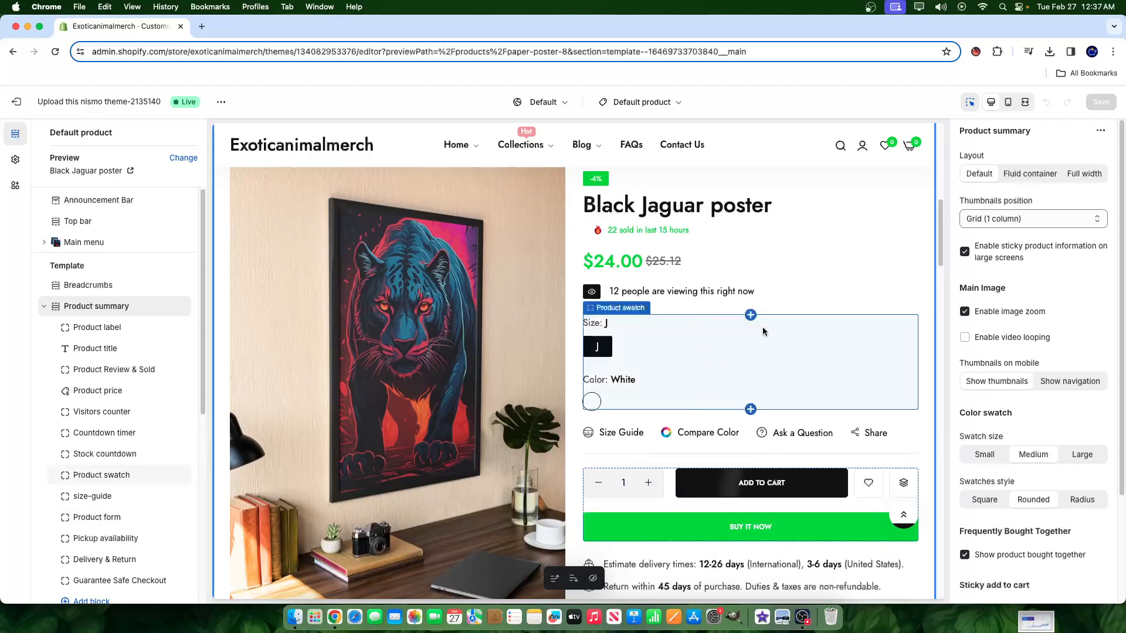
scroll(374, 289, "up", 3)
scroll(374, 290, "down", 10)
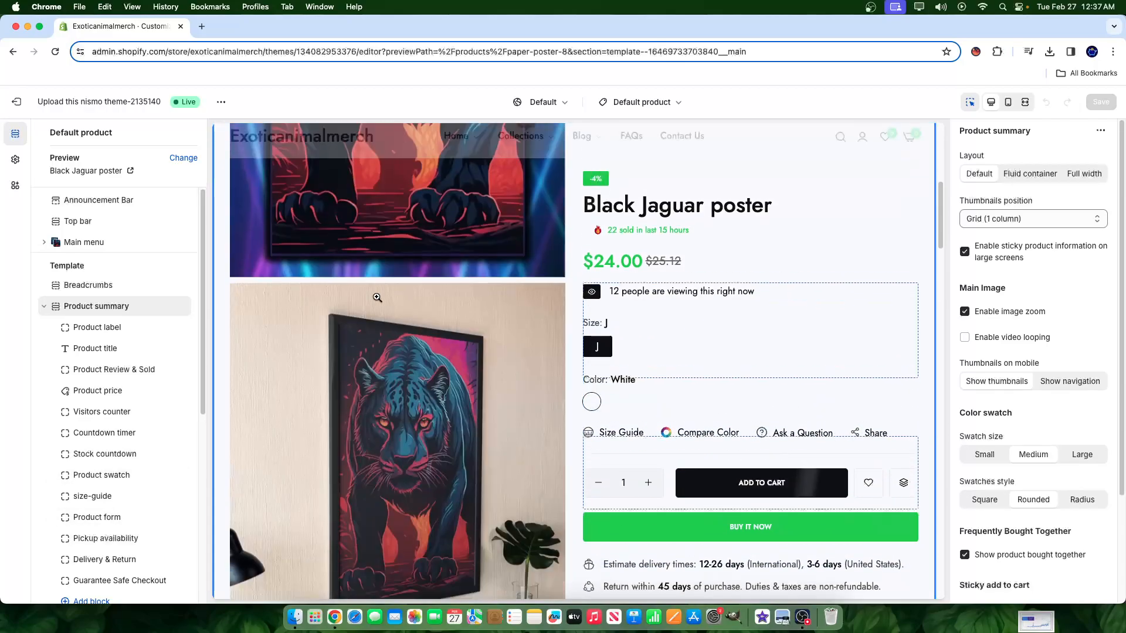
scroll(377, 301, "down", 5)
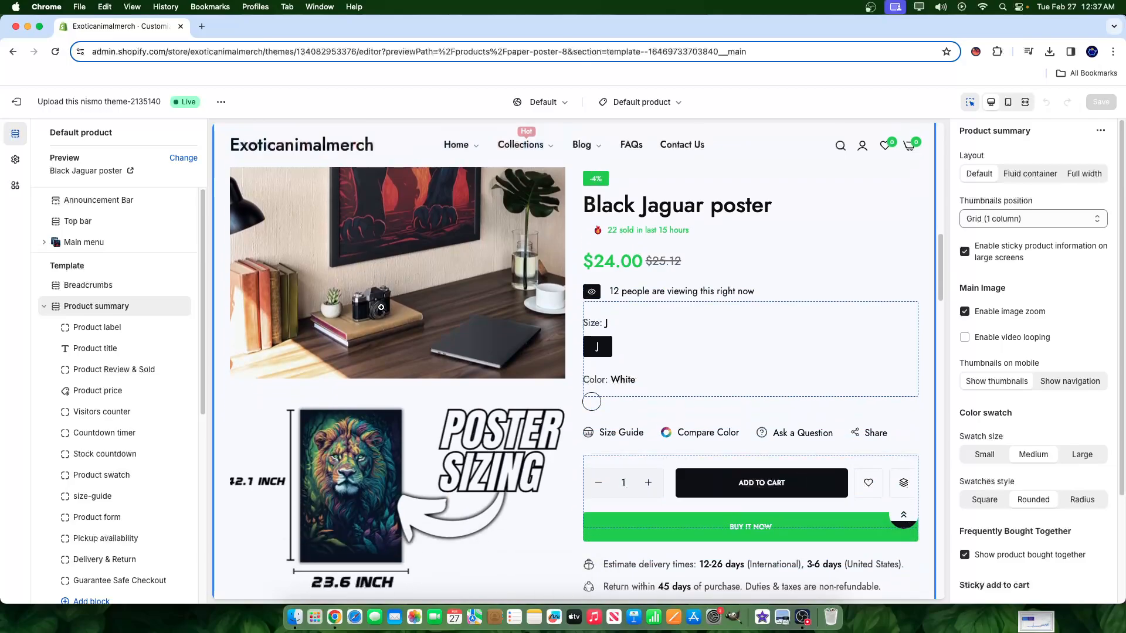
scroll(380, 305, "up", 10)
scroll(380, 307, "up", 3)
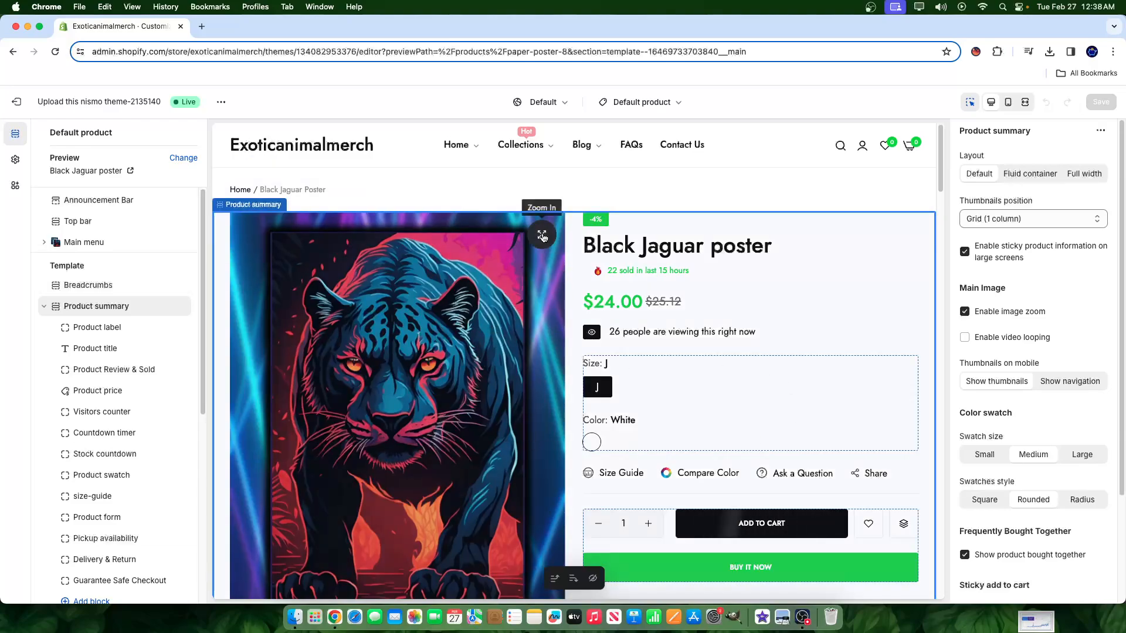
Step: Open the zoom view of the poster's main image and reload the editor to leave it
left_click(542, 235)
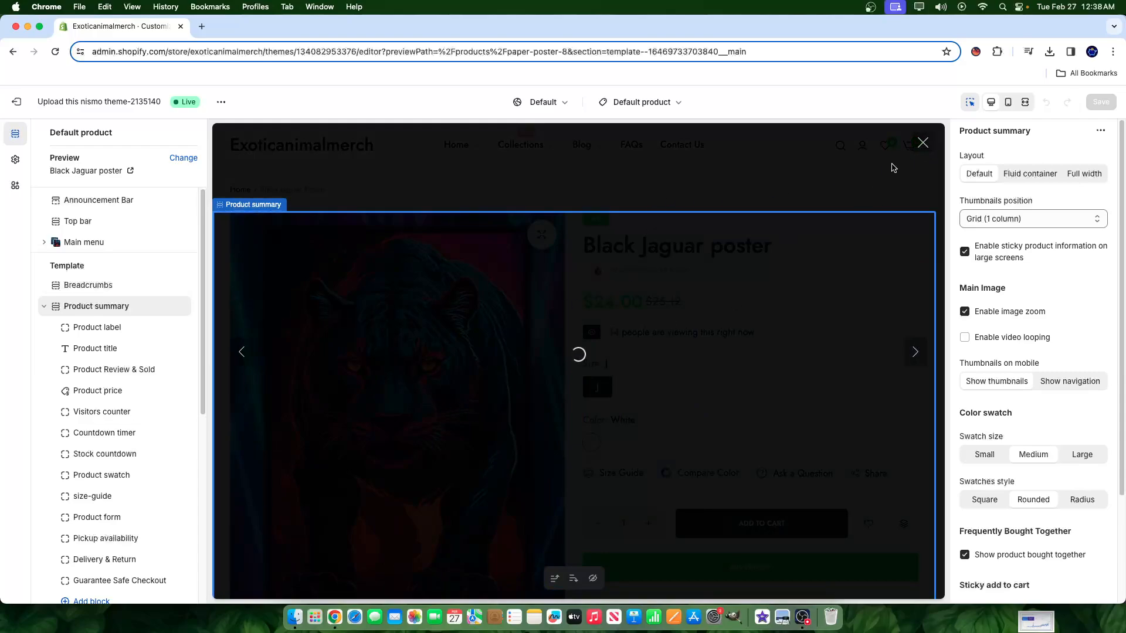
right_click(390, 82)
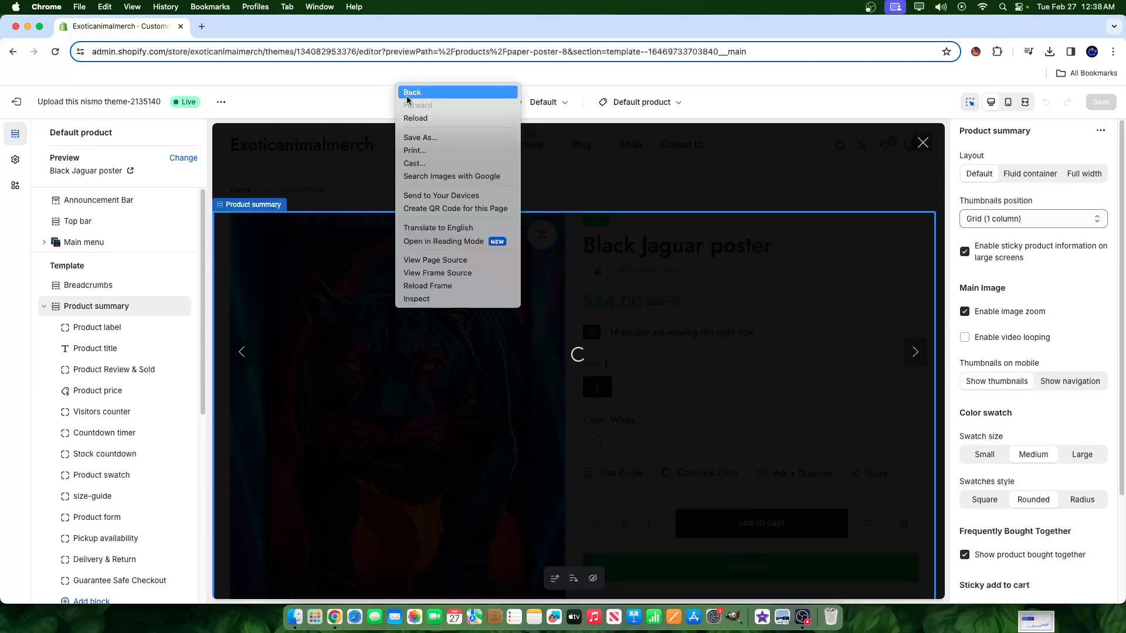
left_click(413, 120)
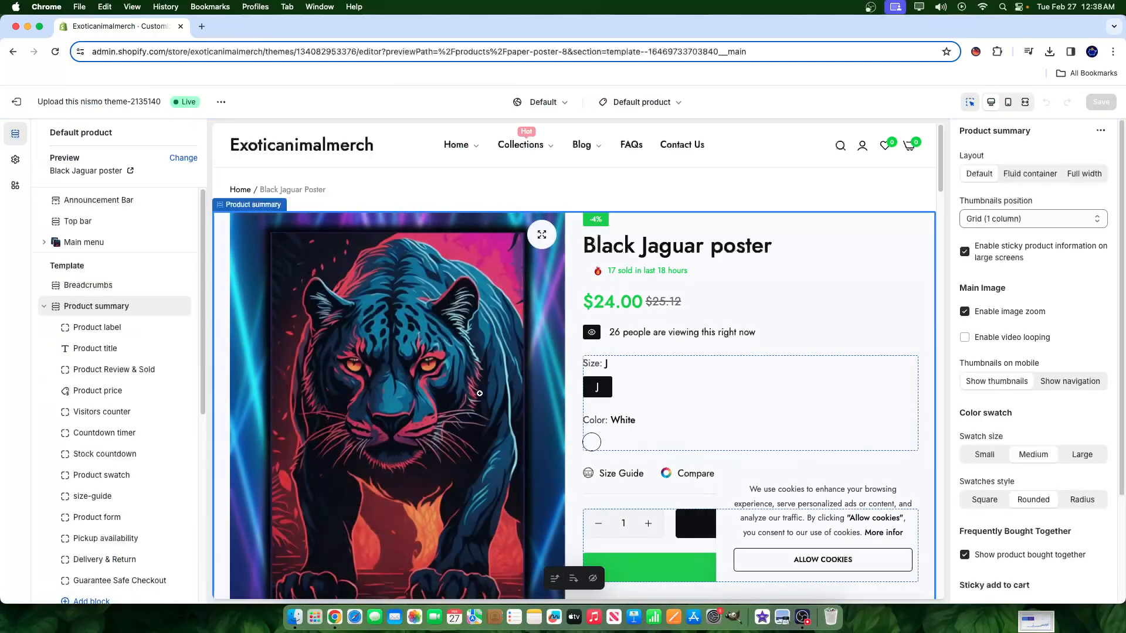
Step: Open the Default product template and select its Product summary section for editing
left_click(1032, 218)
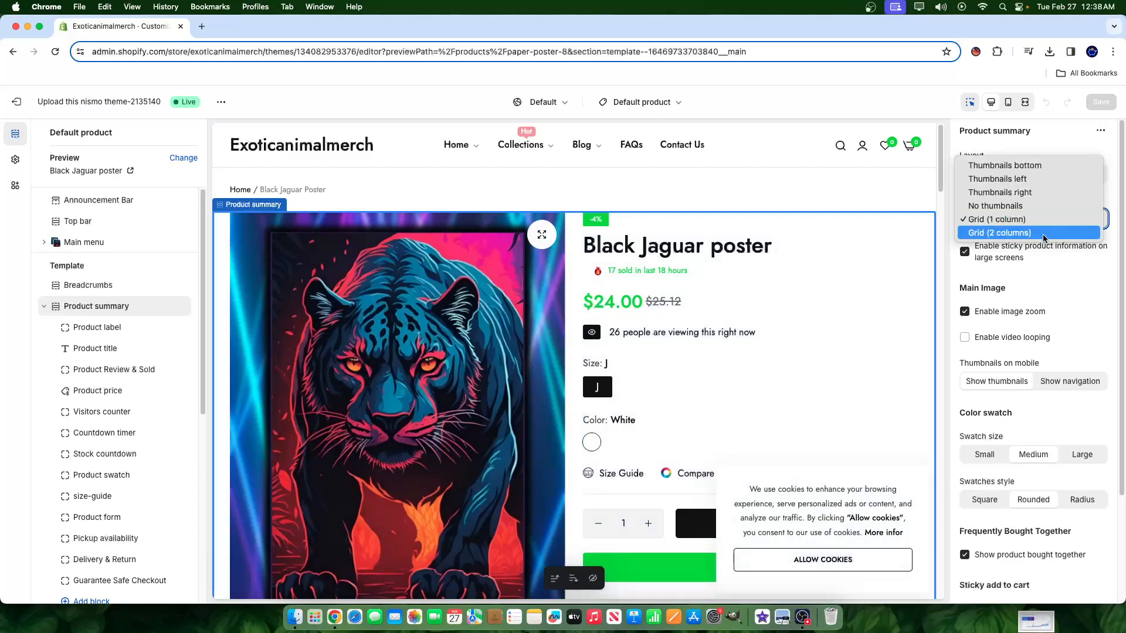
left_click(736, 194)
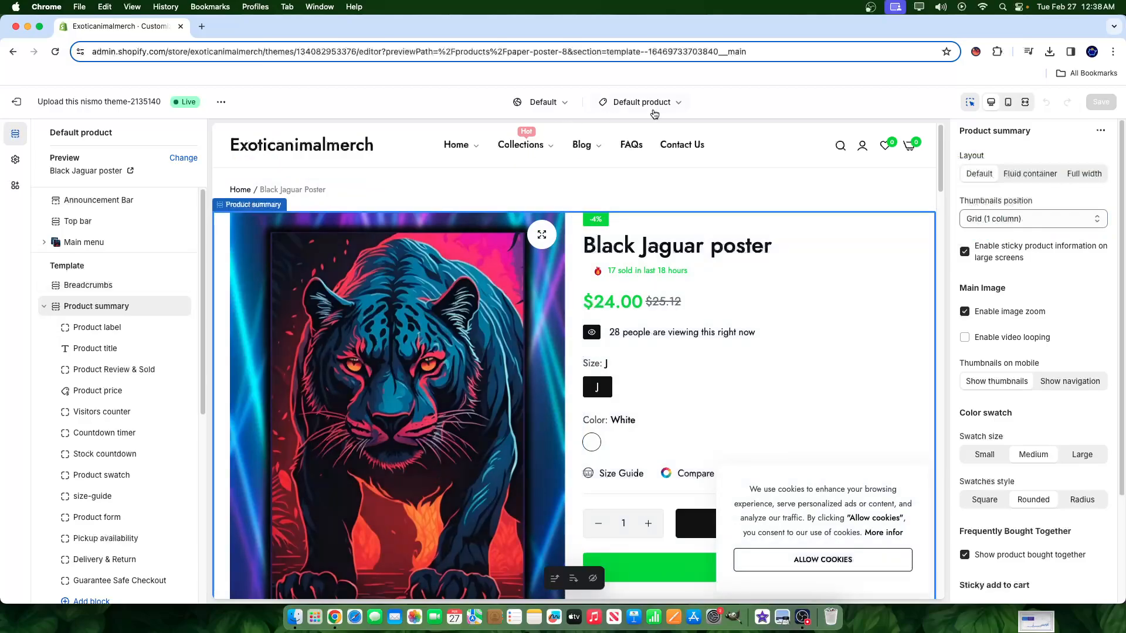
left_click(626, 102)
left_click(632, 187)
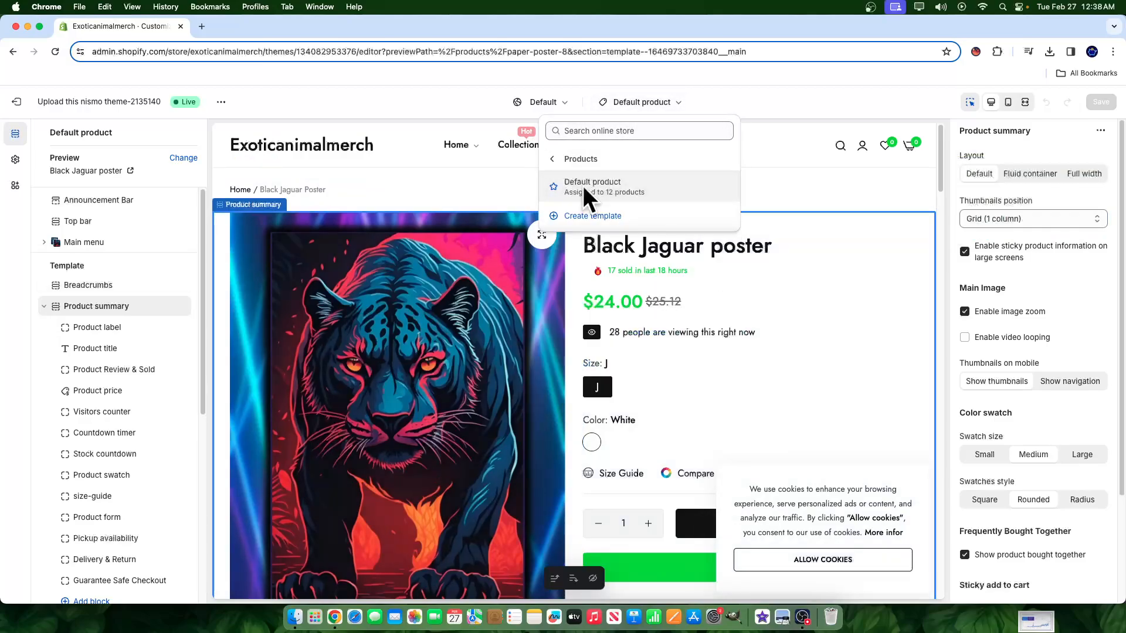
left_click(586, 192)
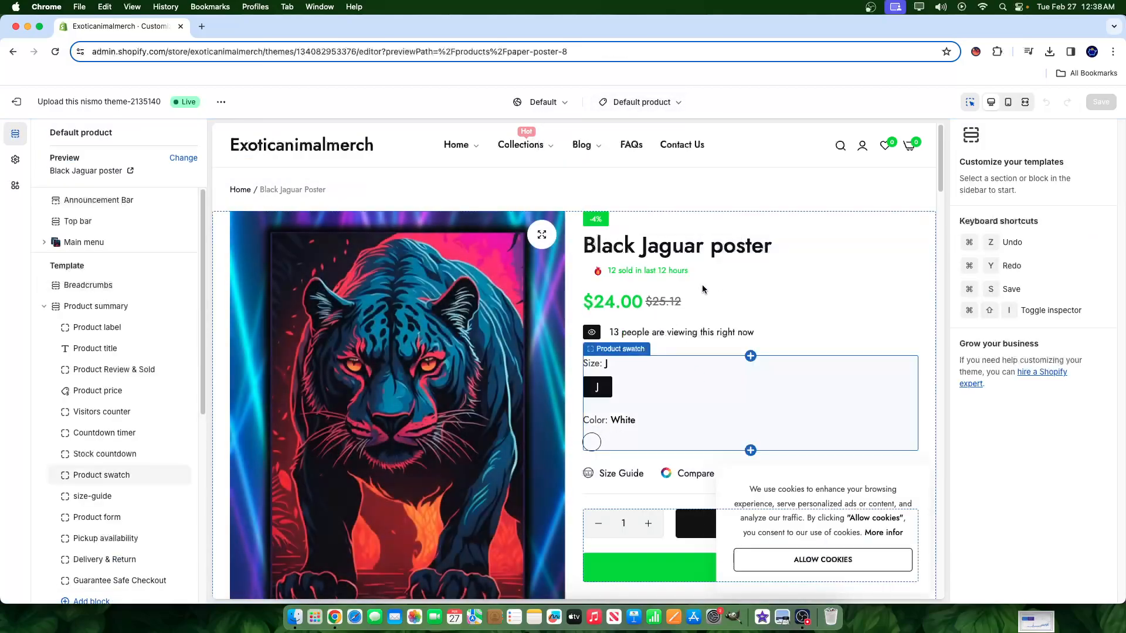
left_click(375, 275)
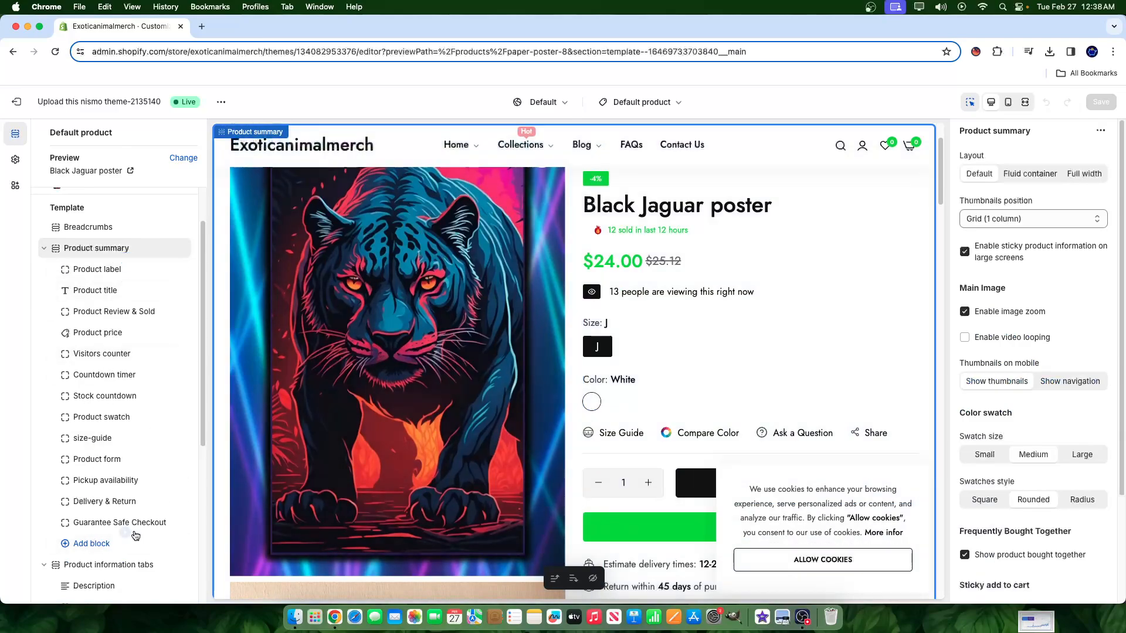
Step: Try the Full width and Fluid container layouts on the Product summary section and return it to Default
left_click(85, 543)
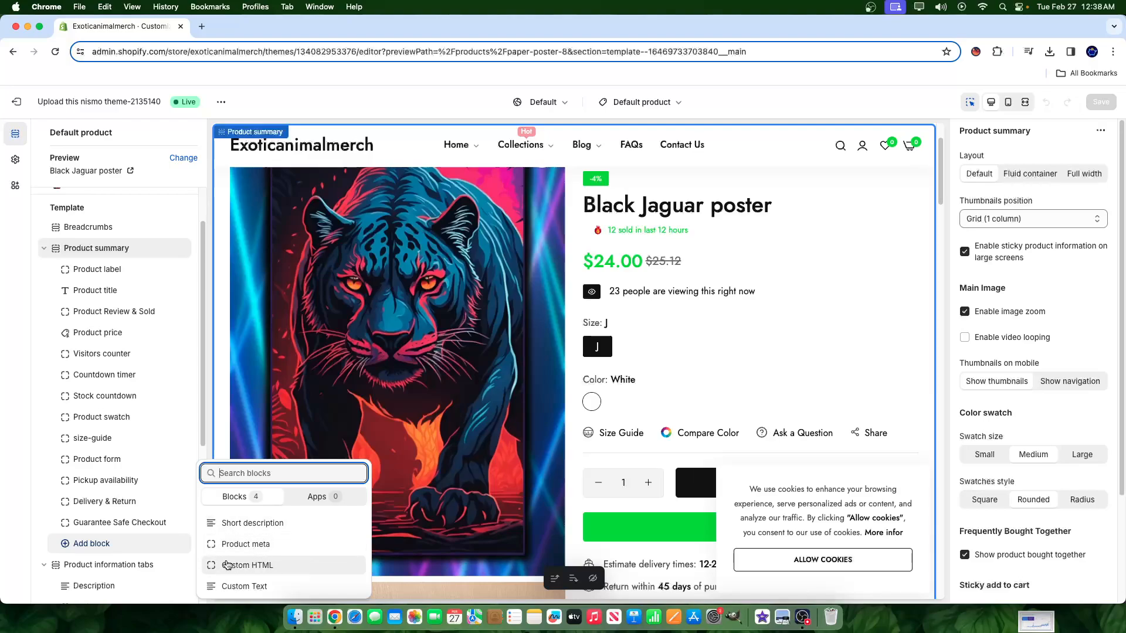
left_click(10, 441)
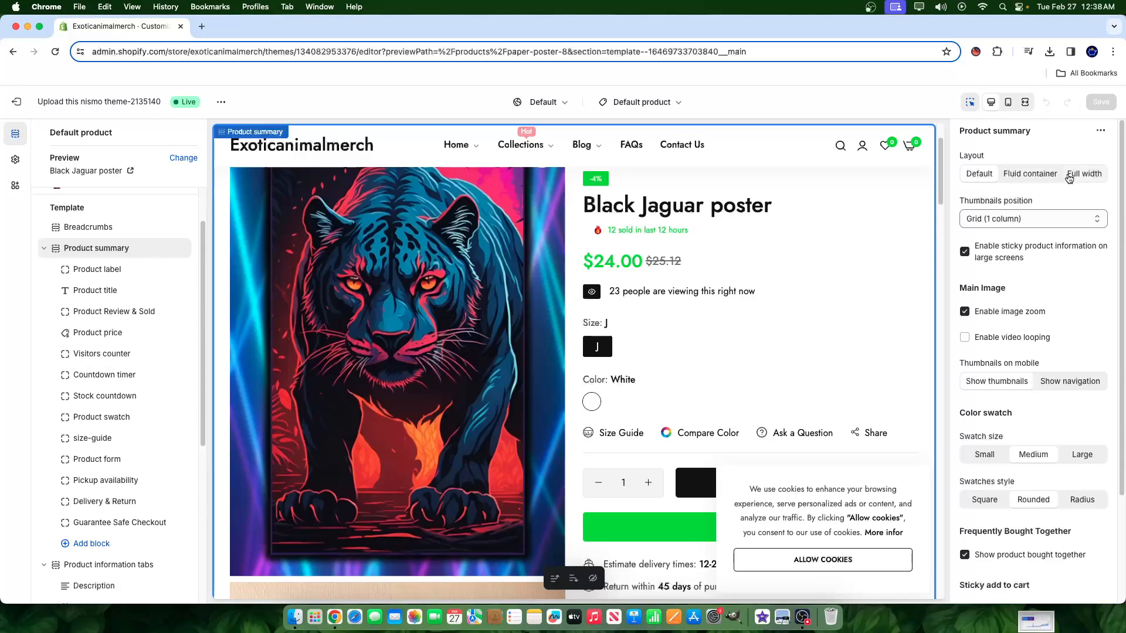
left_click(1071, 175)
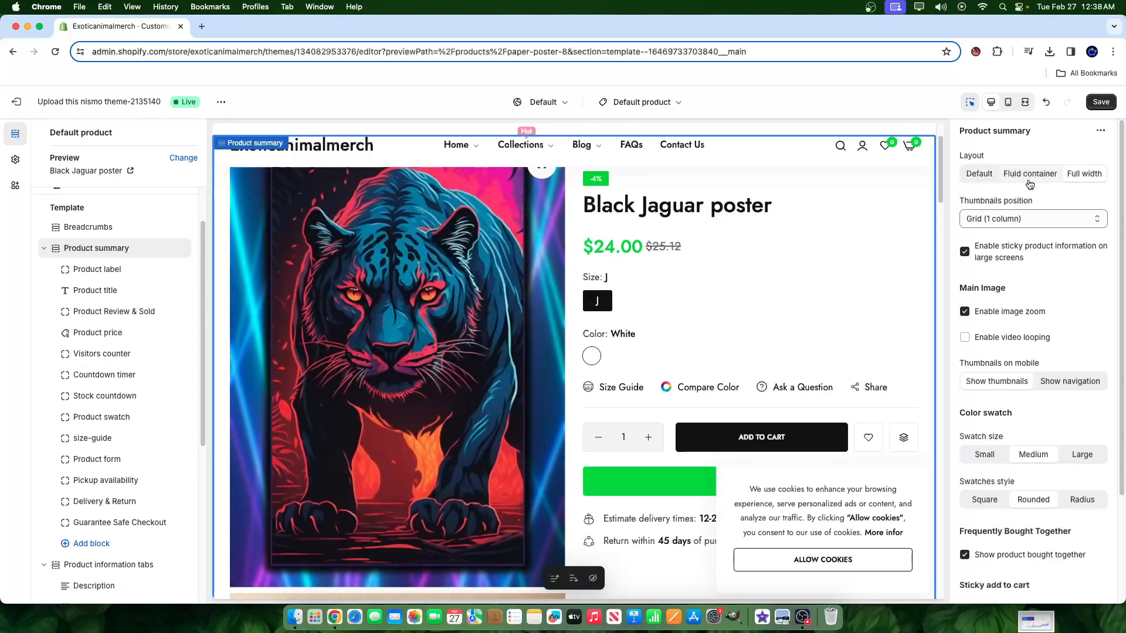
left_click(1001, 177)
left_click(1026, 176)
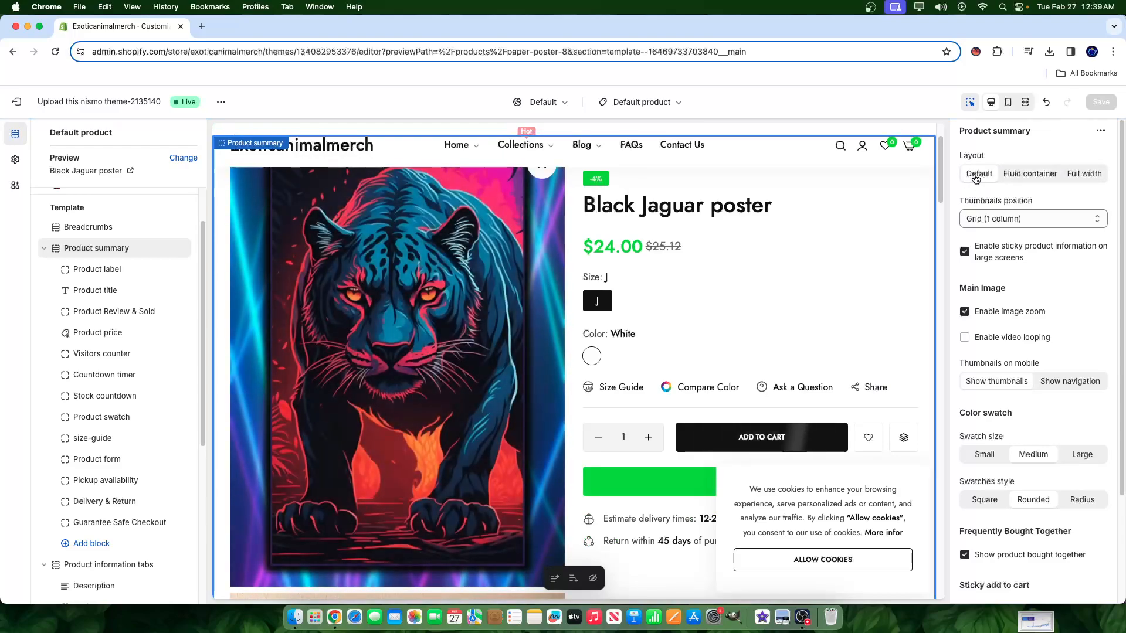
Step: Review the thumbnails position options and examine how the Grid (1 column) setting arranges the product images in the preview
left_click(991, 219)
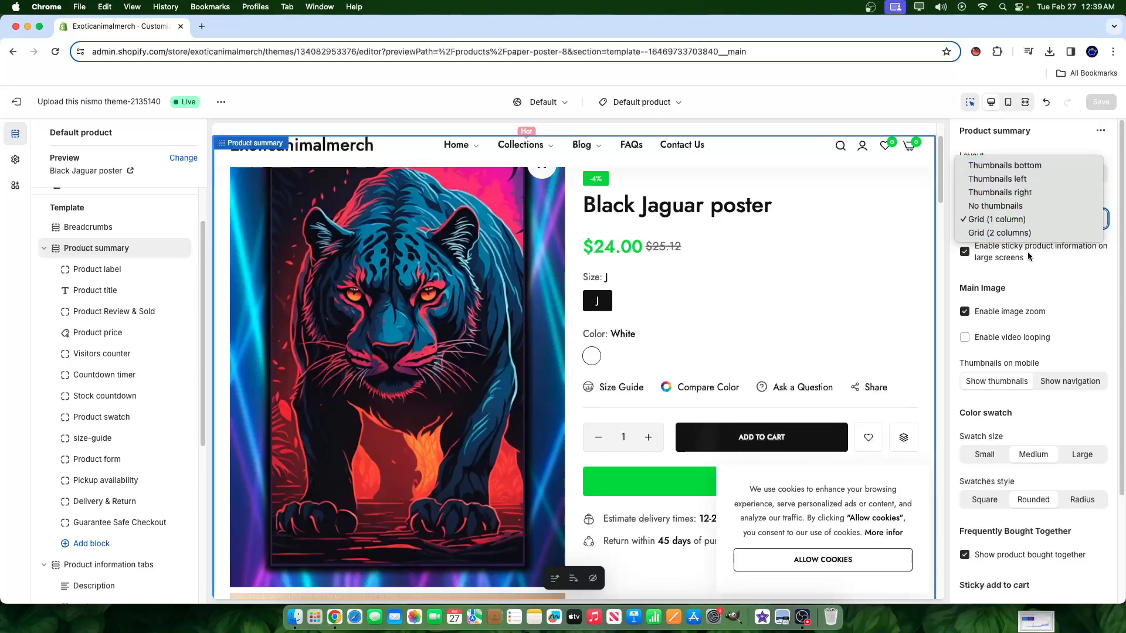
left_click(1060, 274)
left_click_drag(957, 201, 1017, 201)
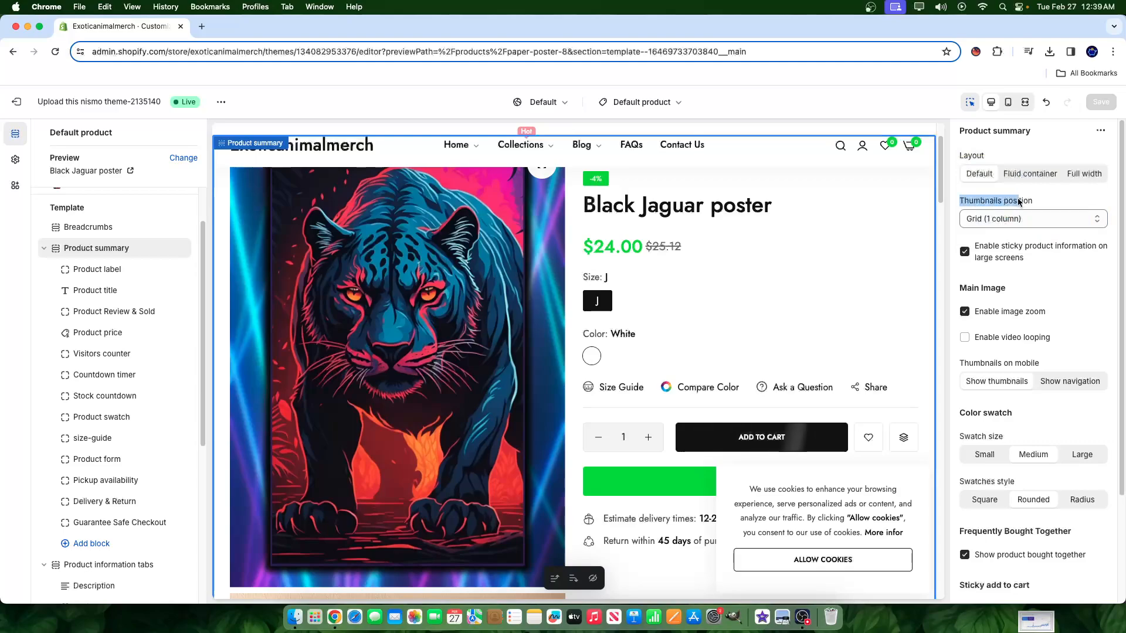
left_click(1027, 202)
scroll(491, 309, "down", 4)
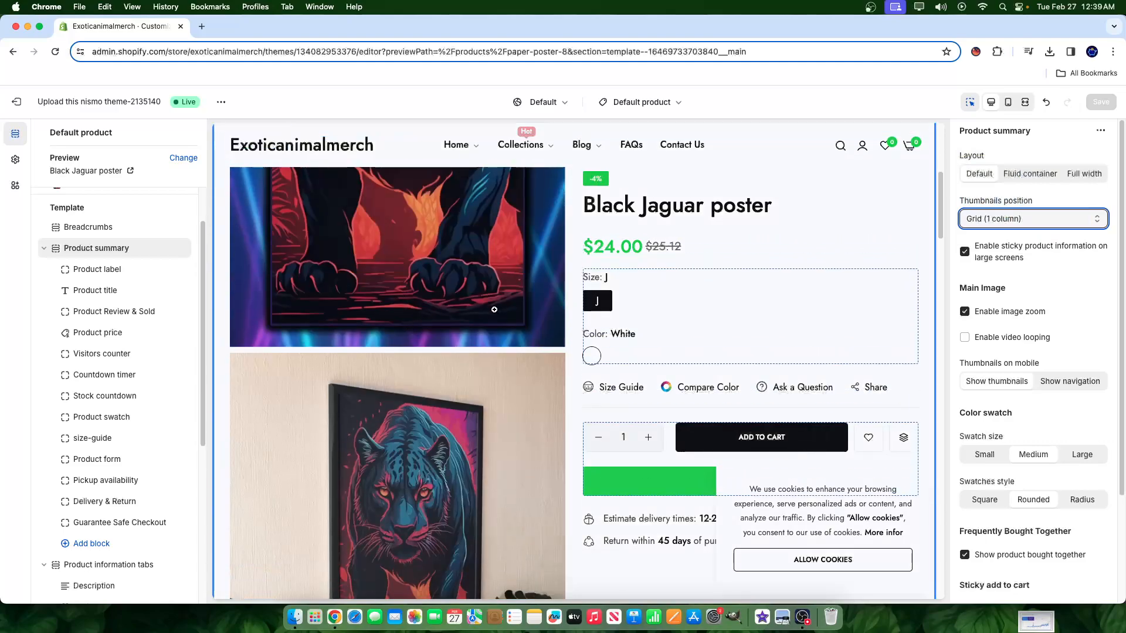
scroll(480, 271, "up", 4)
scroll(391, 372, "down", 5)
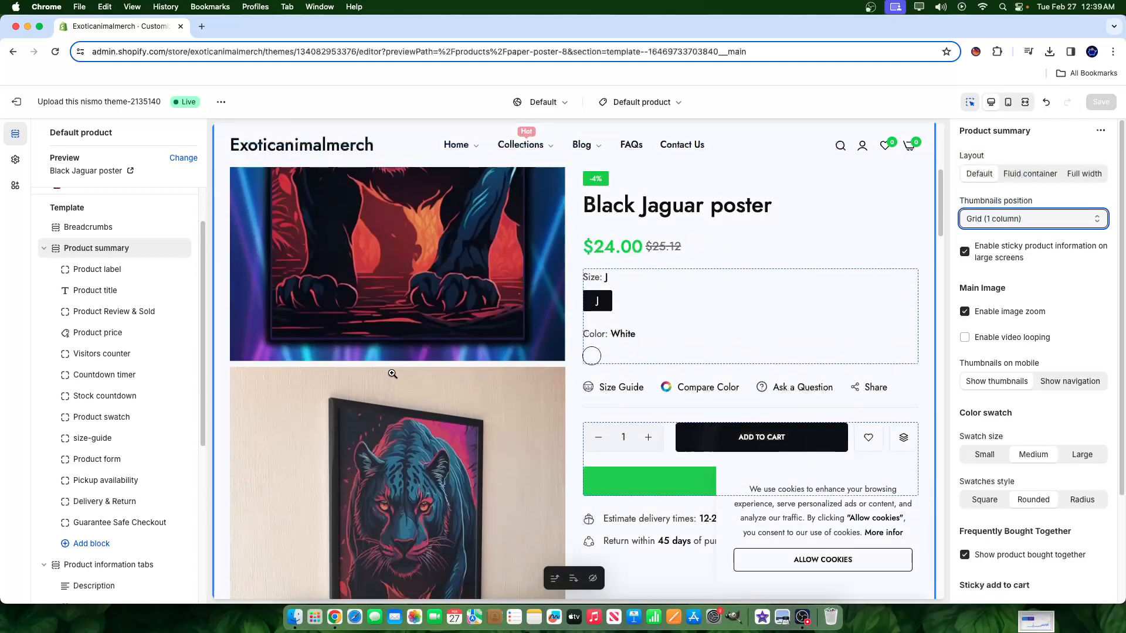
scroll(391, 372, "down", 3)
scroll(390, 364, "up", 6)
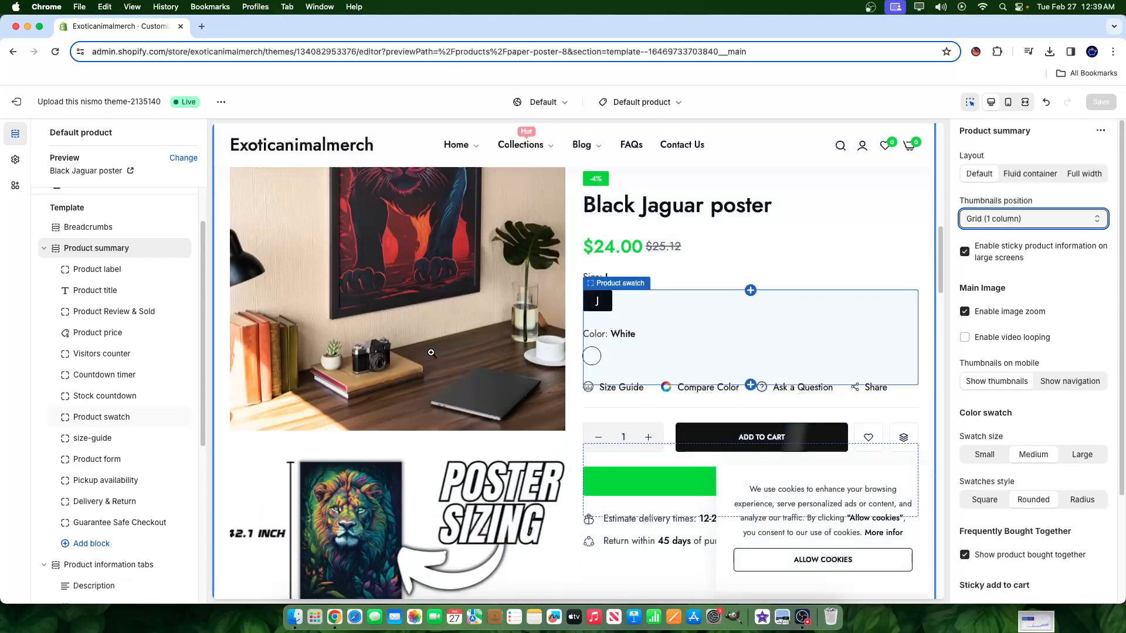
scroll(390, 360, "up", 3)
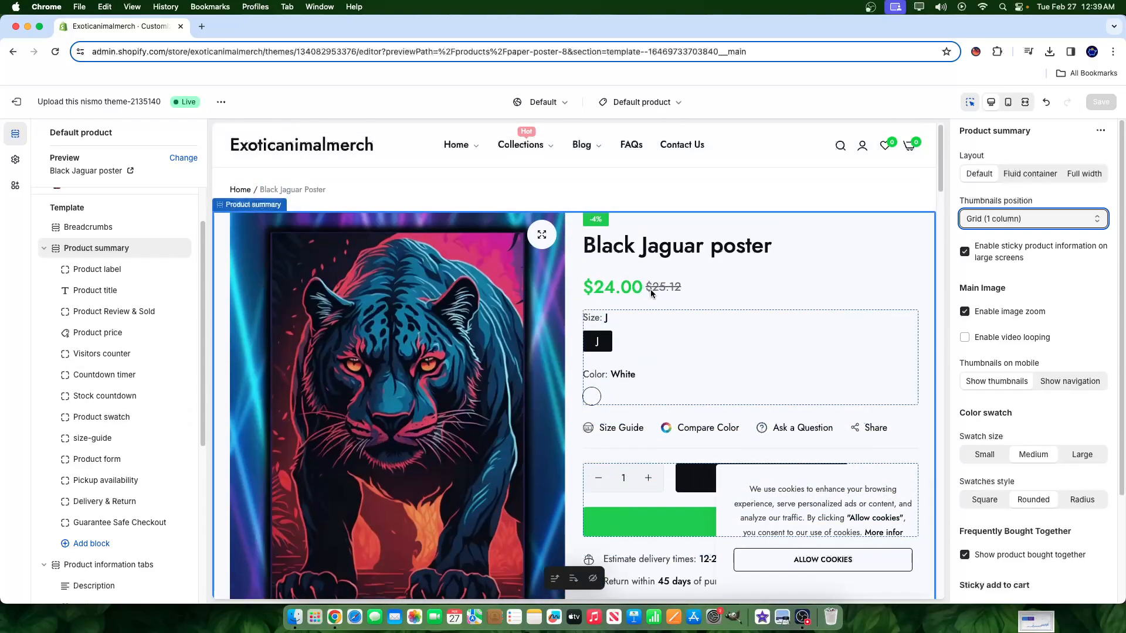
Step: Try Grid (2 columns) and Thumbnails right as the Product summary's thumbnails position, and settle on Thumbnails left
left_click(968, 223)
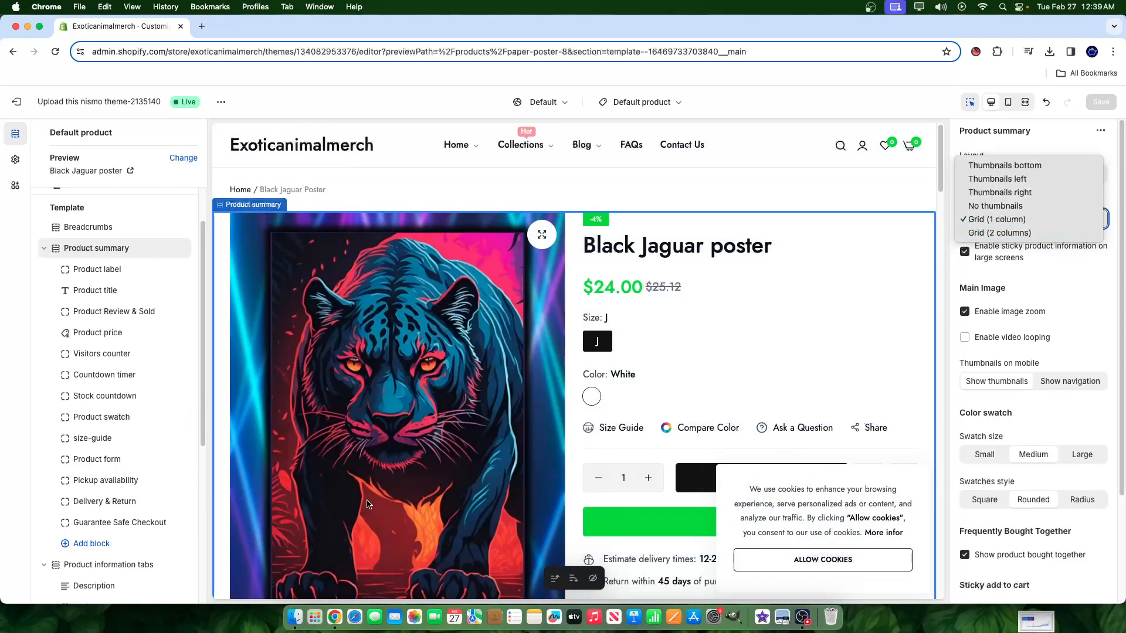
left_click(1008, 233)
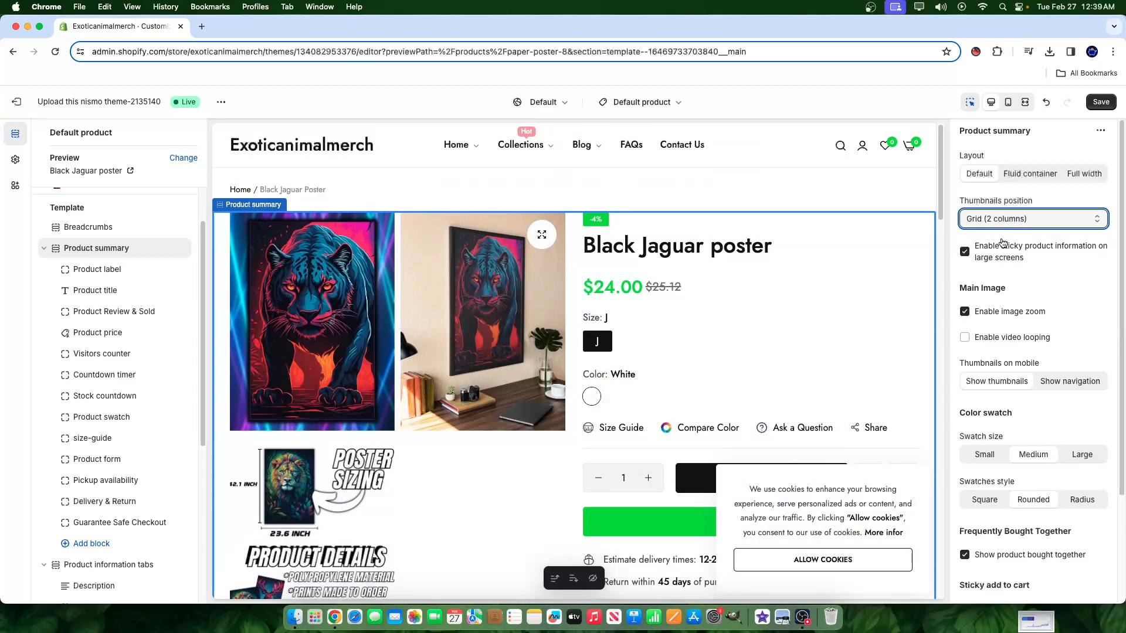
left_click(996, 218)
left_click(997, 179)
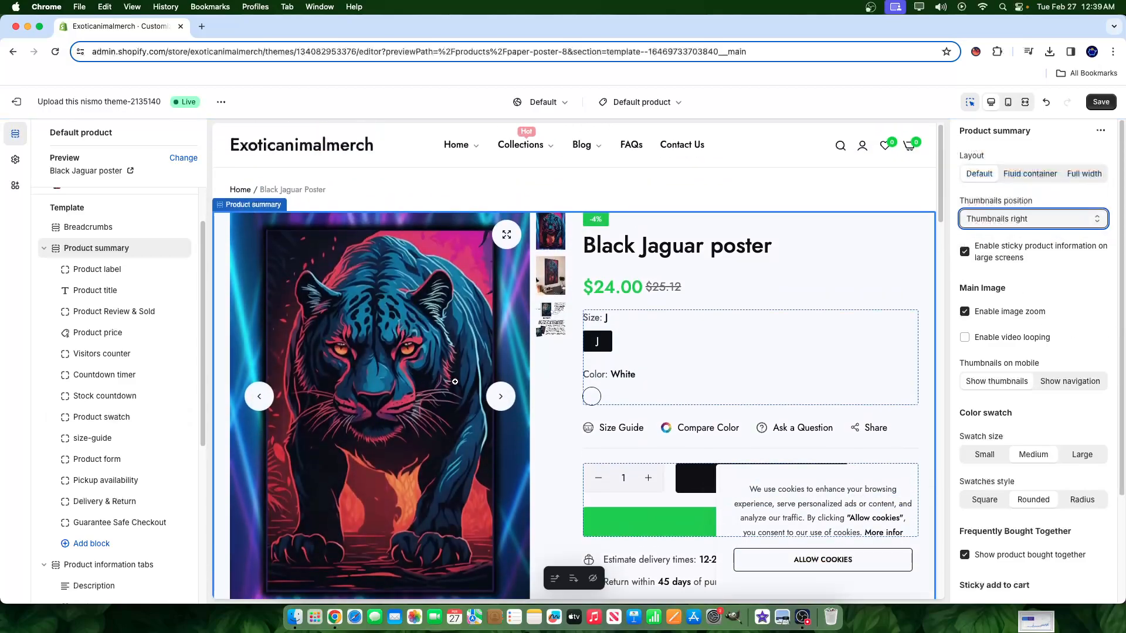
left_click(1028, 219)
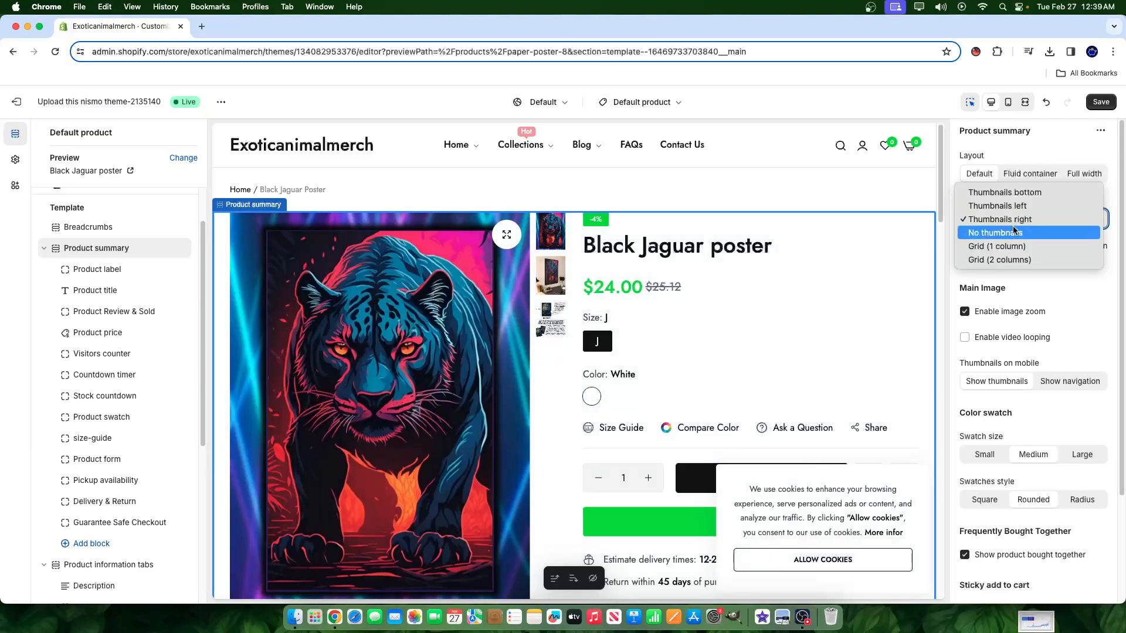
left_click(1004, 205)
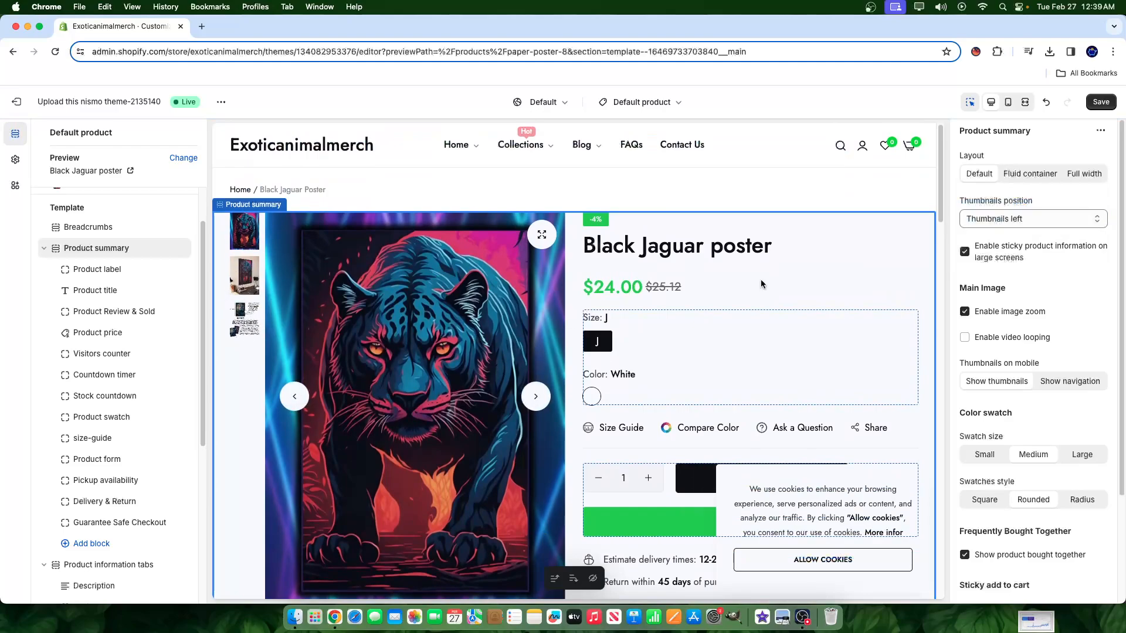
Step: Try Thumbnails bottom as the Product summary's thumbnails position, settle on Grid (2 columns), and save the template
left_click(1026, 226)
left_click(1025, 209)
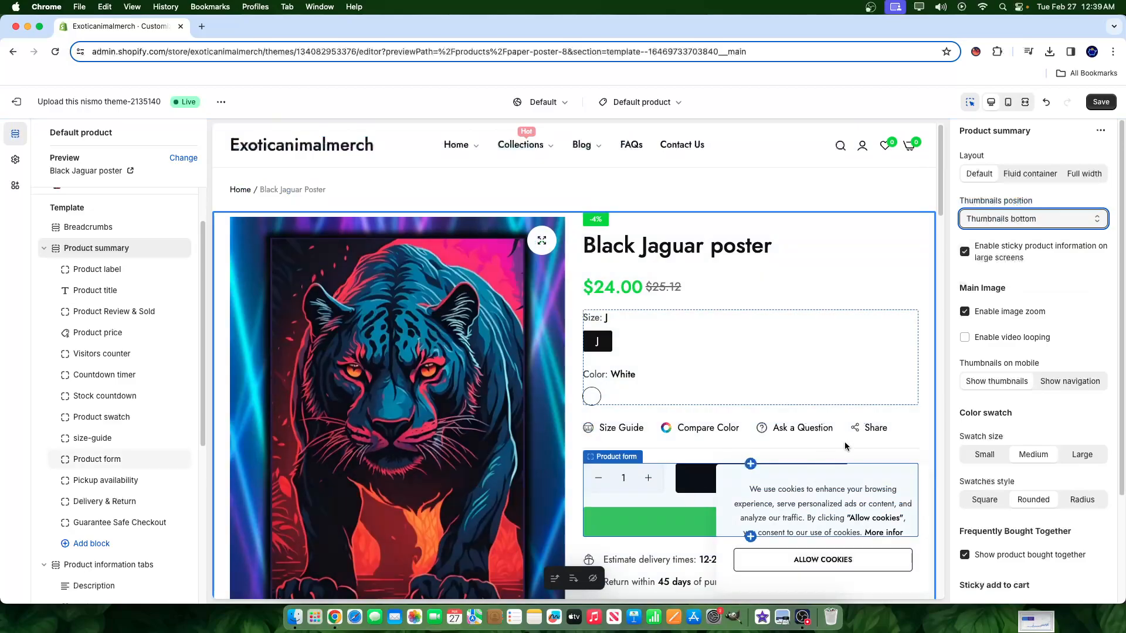
left_click(991, 219)
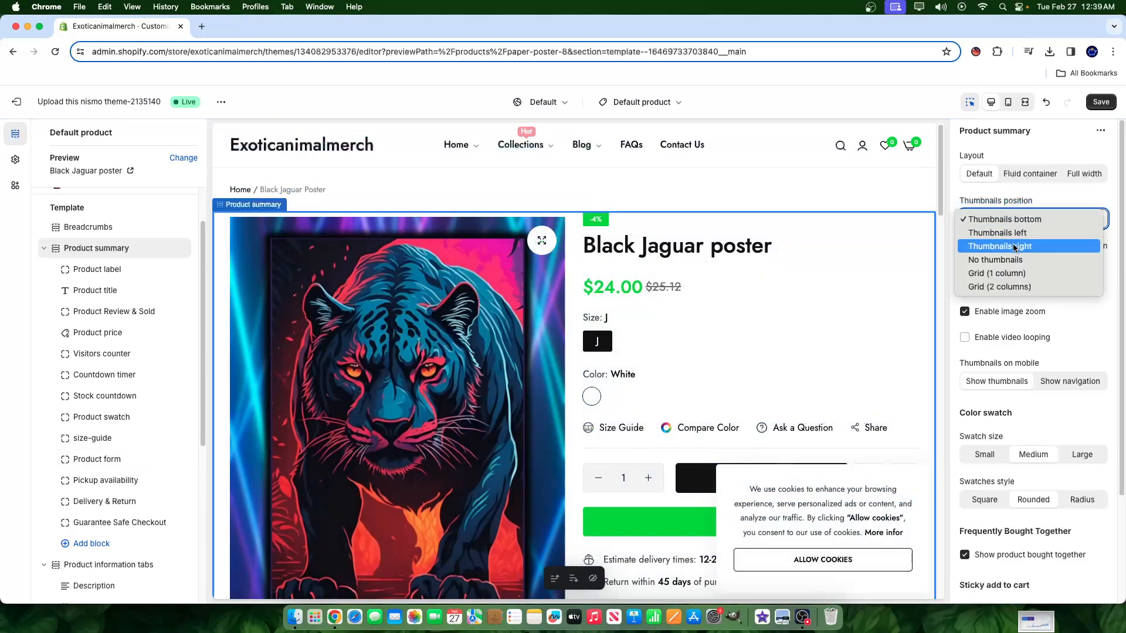
left_click(1002, 287)
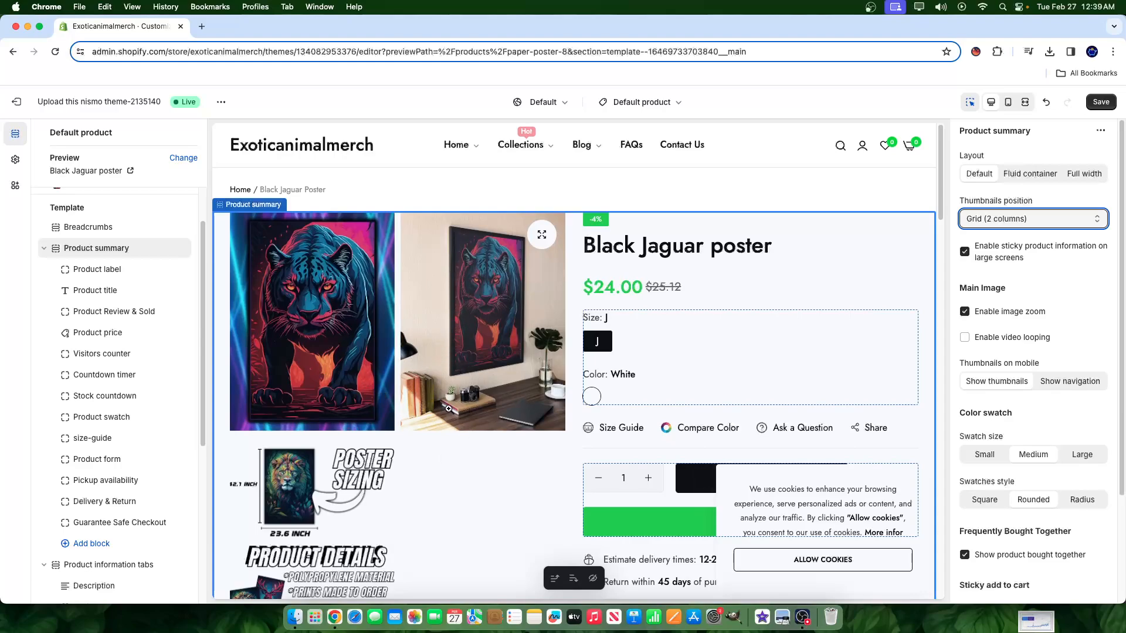
left_click(1099, 102)
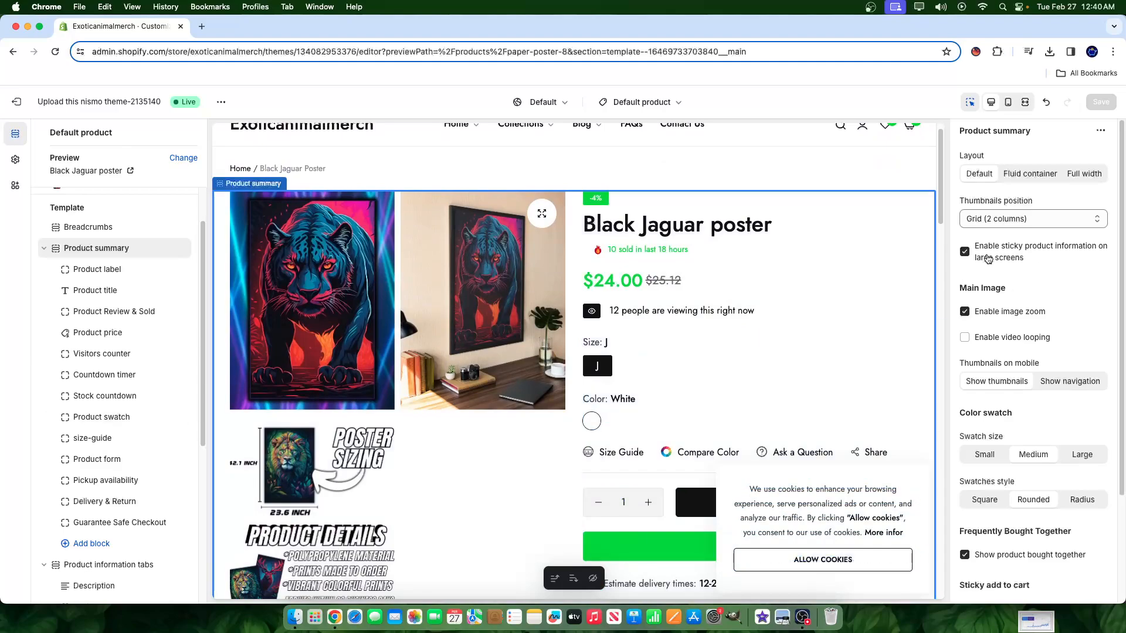
scroll(639, 333, "up", 1)
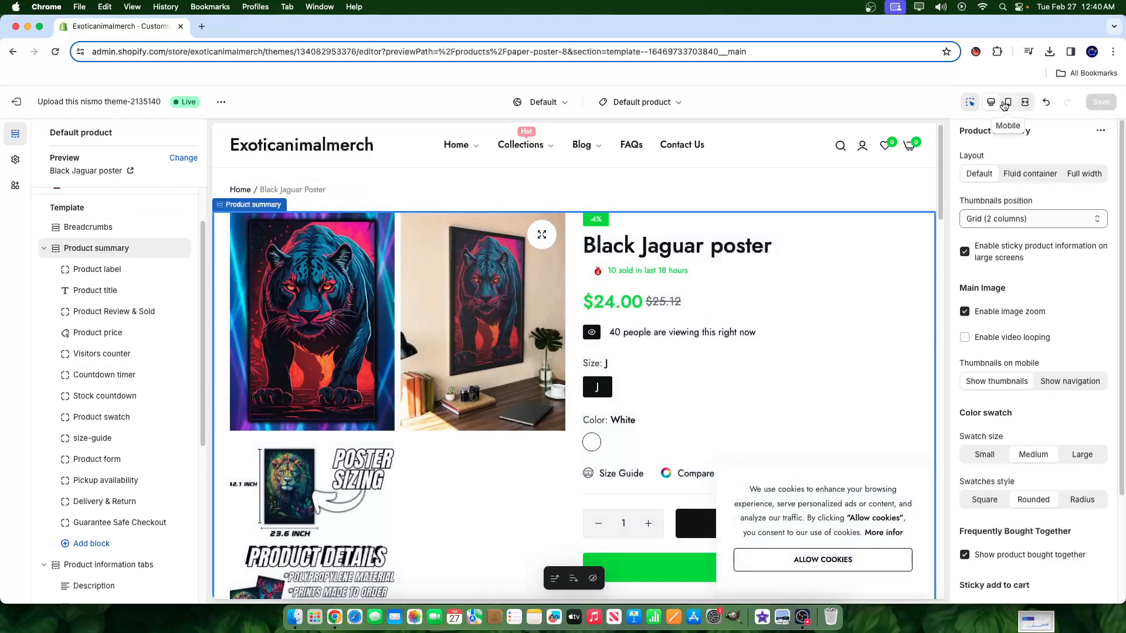
Step: Preview the product page in mobile view, examine its image and thumbnail arrangement, and accept the cookie notice
left_click(1007, 102)
scroll(610, 294, "down", 3)
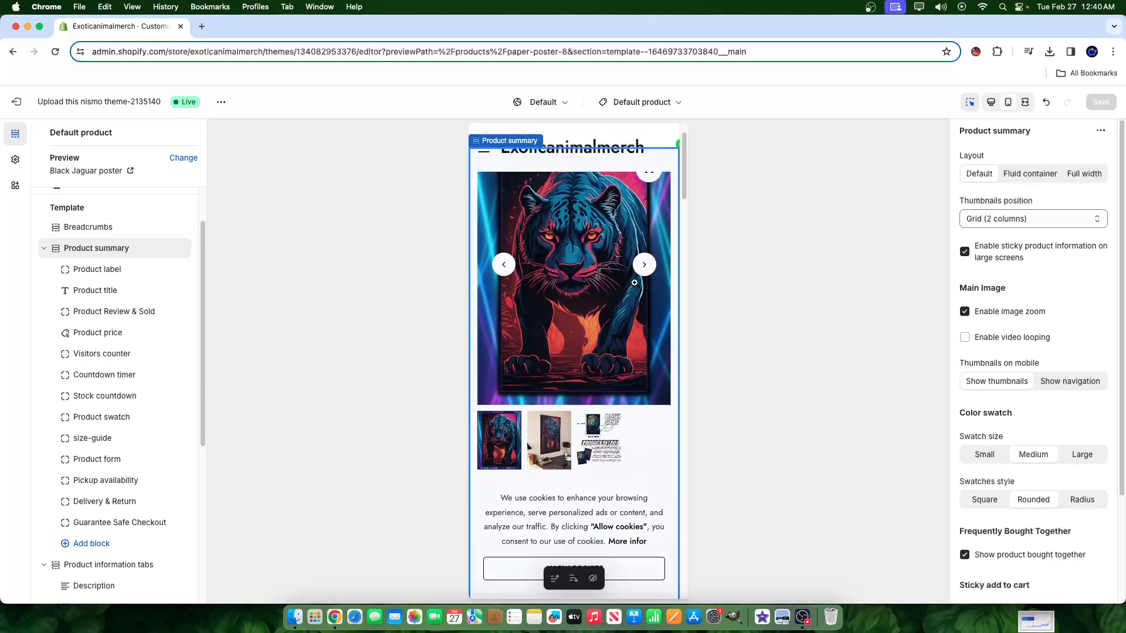
scroll(598, 288, "up", 3)
scroll(575, 264, "down", 3)
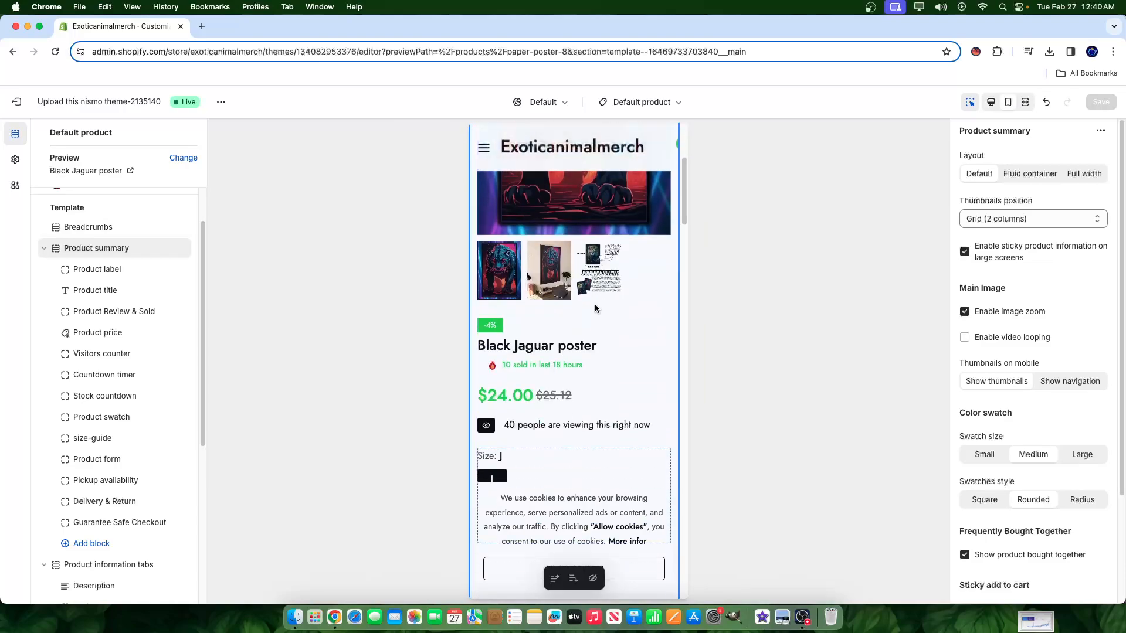
scroll(586, 294, "up", 3)
scroll(612, 348, "down", 2)
scroll(613, 349, "down", 2)
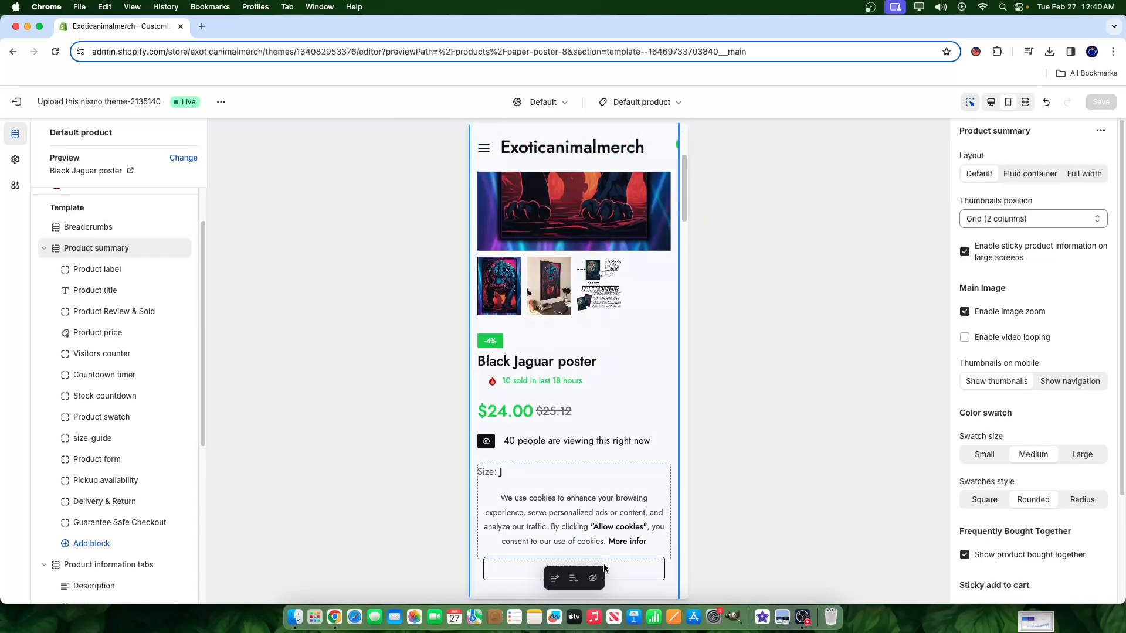
left_click(604, 568)
scroll(597, 363, "up", 3)
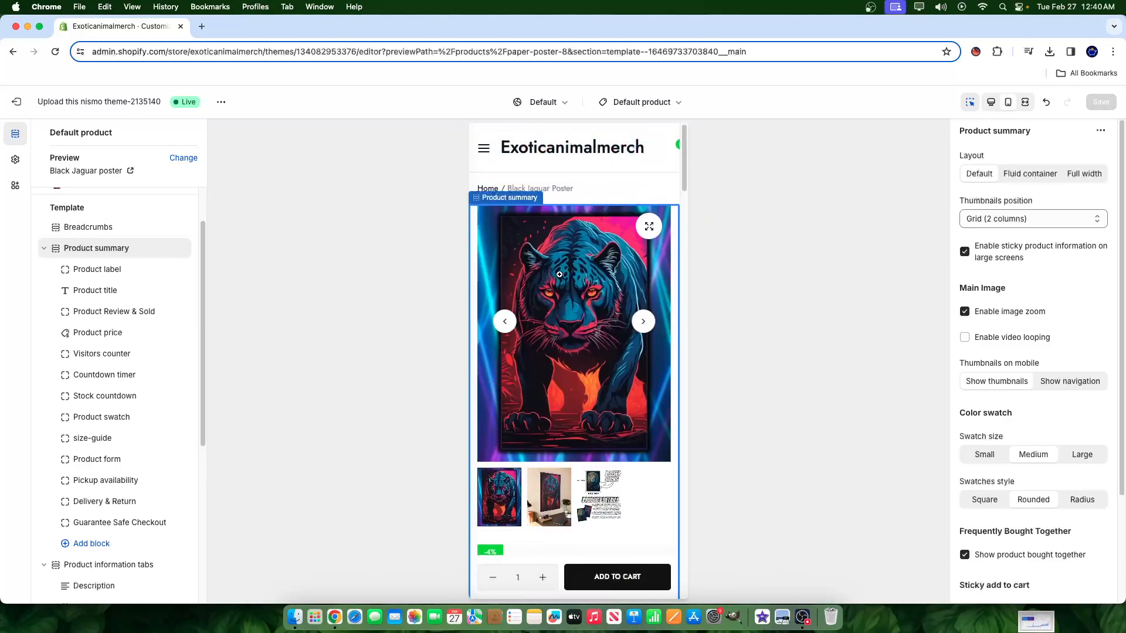
Step: View the enlarged main product image in the mobile preview, close it, and return the preview to desktop view
left_click(645, 331)
left_click(673, 143)
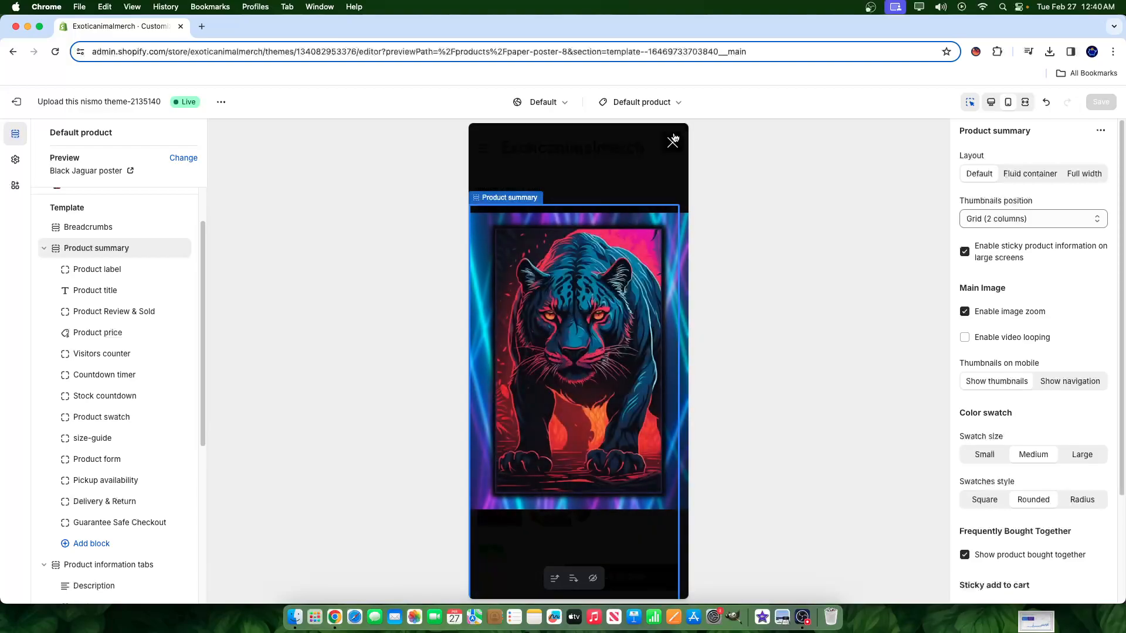
left_click(1031, 218)
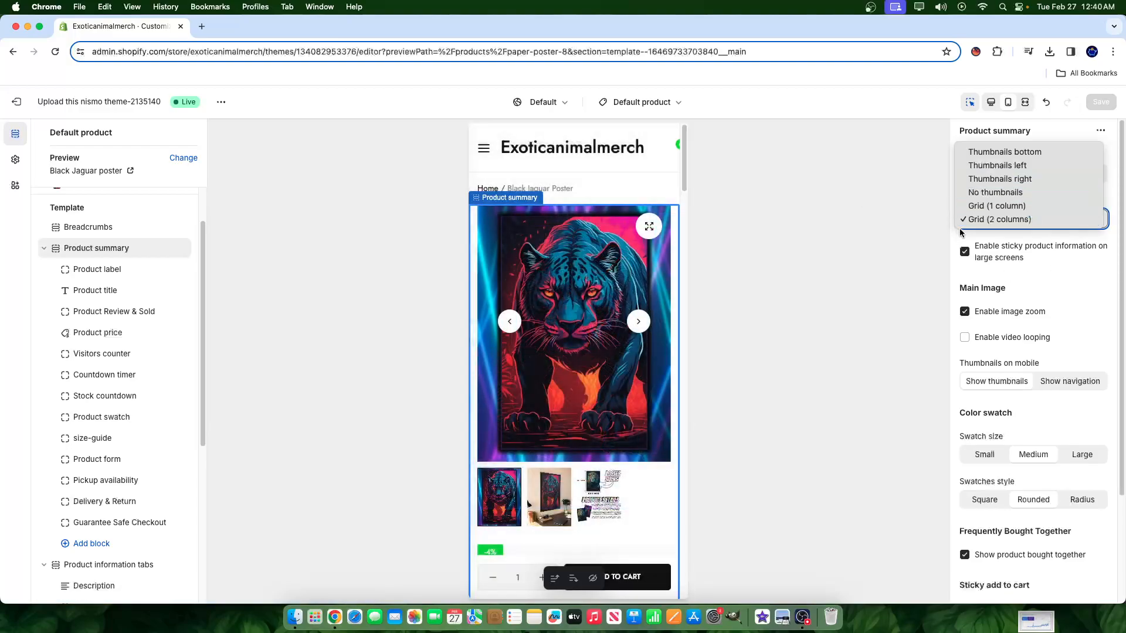
left_click(990, 103)
left_click(990, 102)
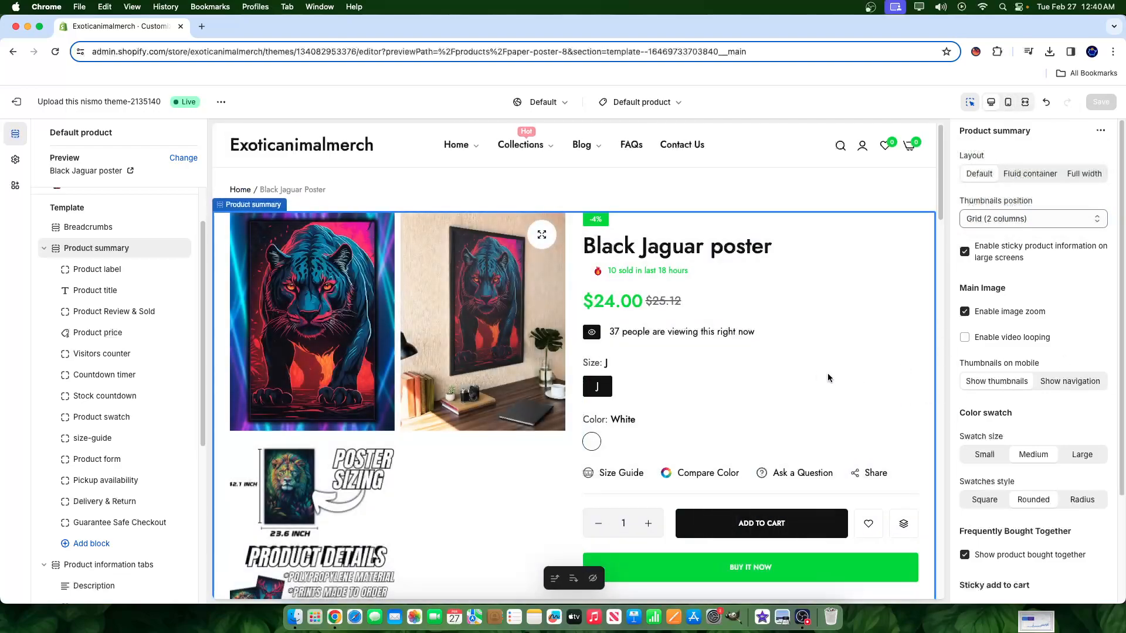
Step: Try the Radius and Square swatch styles for the Product summary's color swatch, and set the style back to Rounded
scroll(828, 378, "down", 1)
scroll(1034, 412, "down", 5)
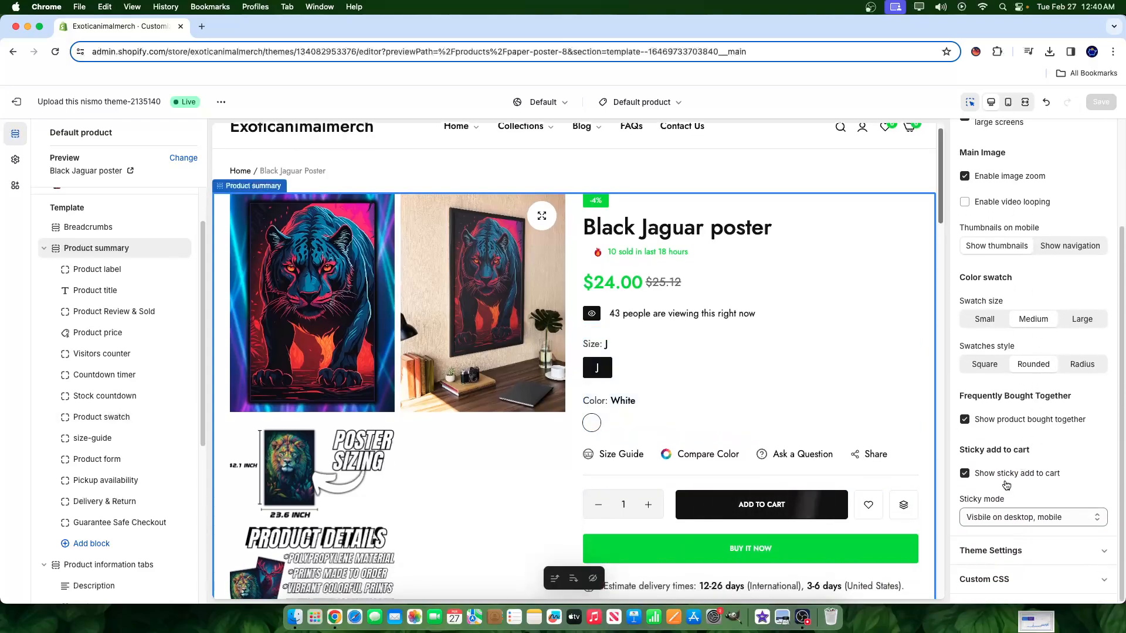
scroll(601, 445, "down", 3)
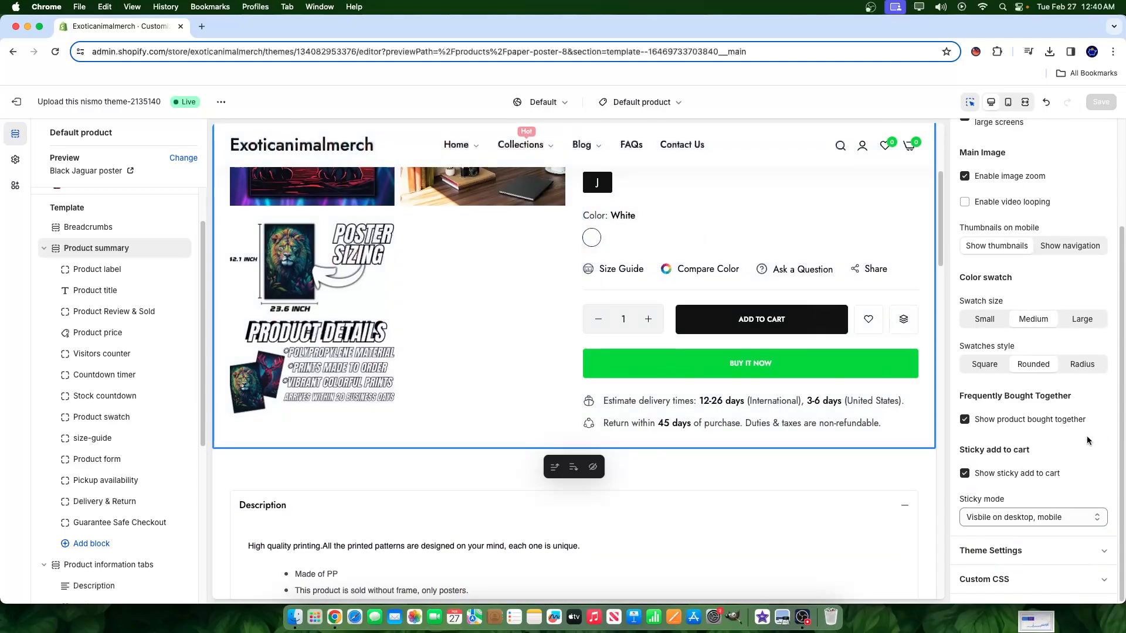
scroll(483, 230, "up", 4)
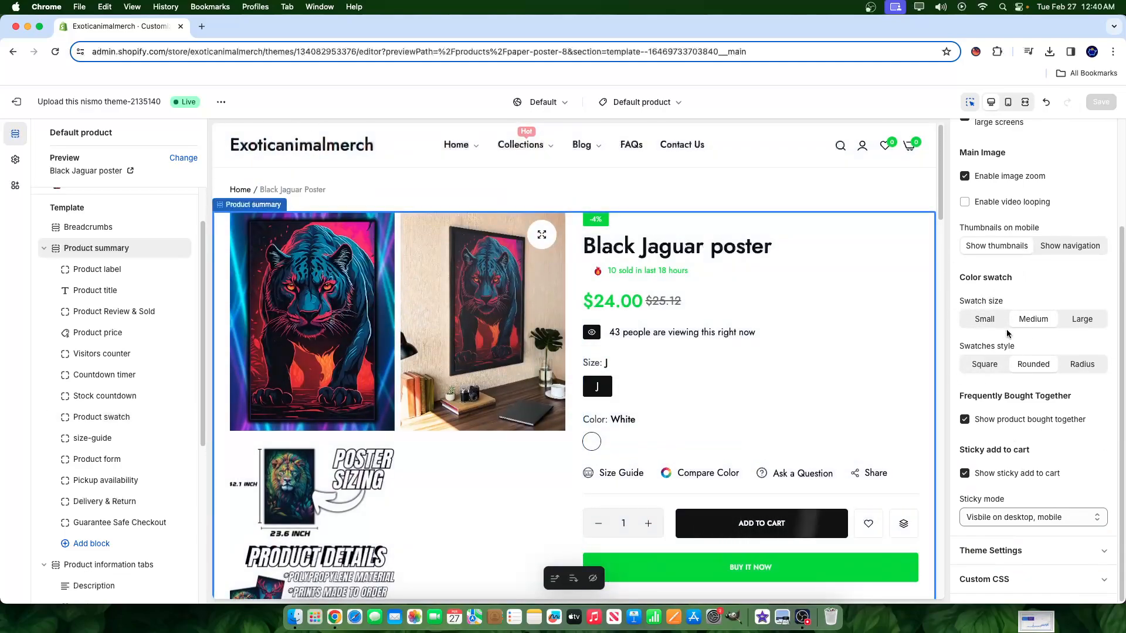
triple_click(1002, 301)
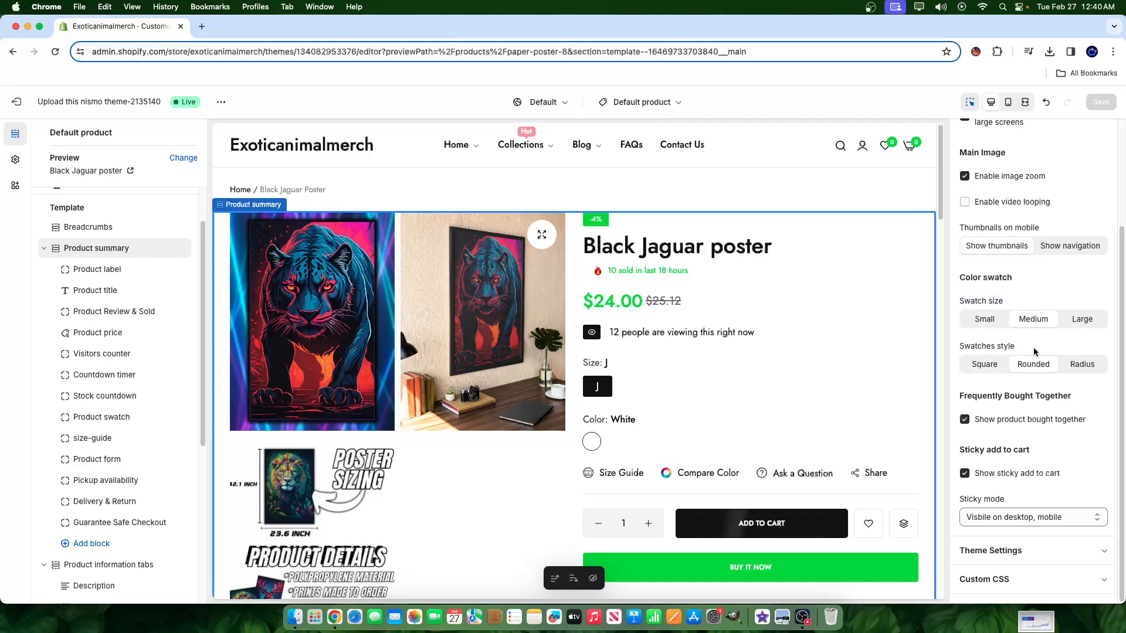
scroll(1035, 384, "up", 2)
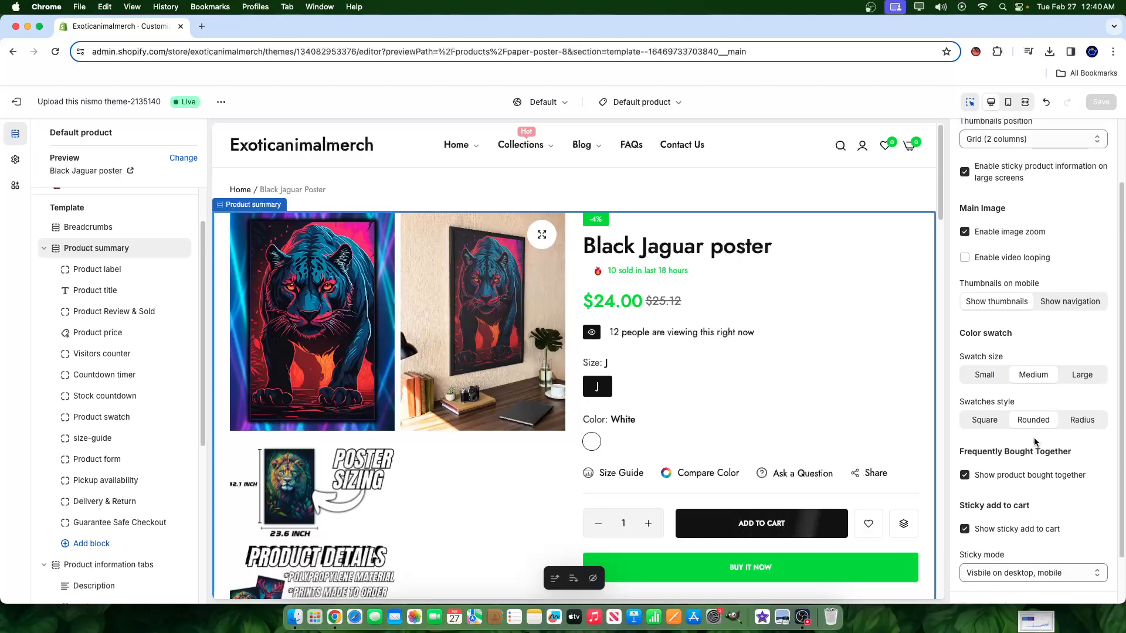
left_click(1078, 422)
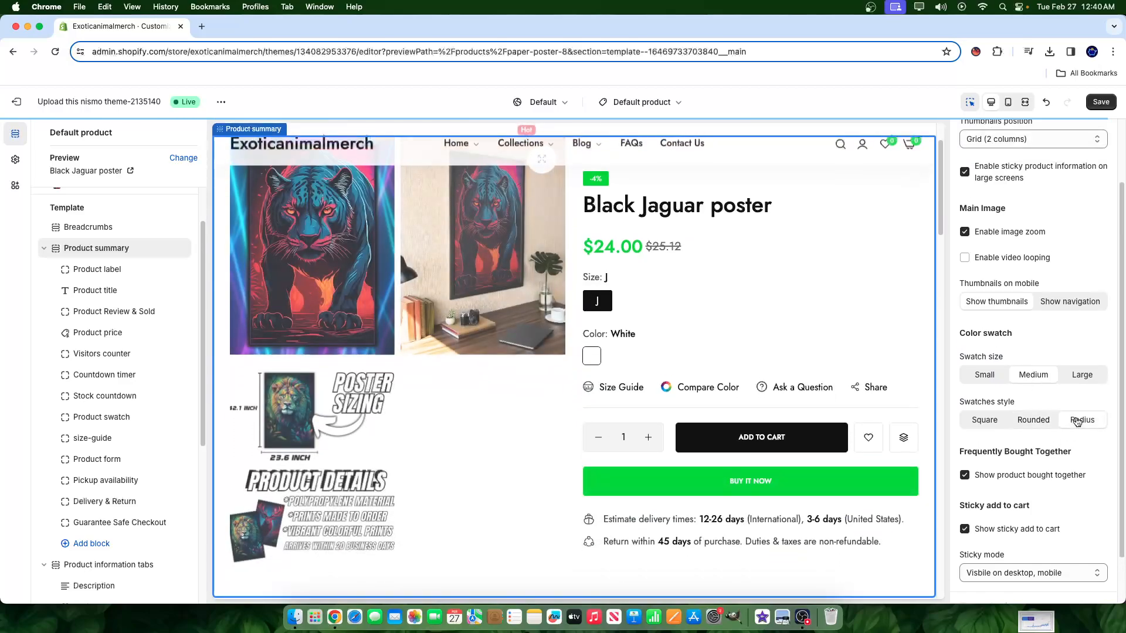
left_click(984, 423)
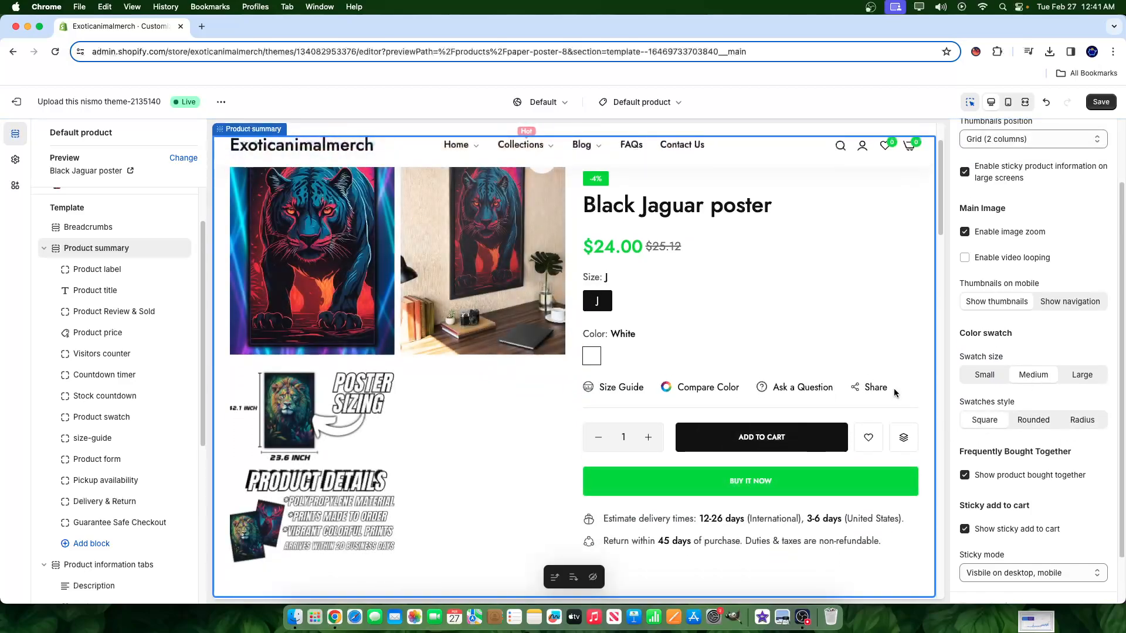
left_click(1030, 421)
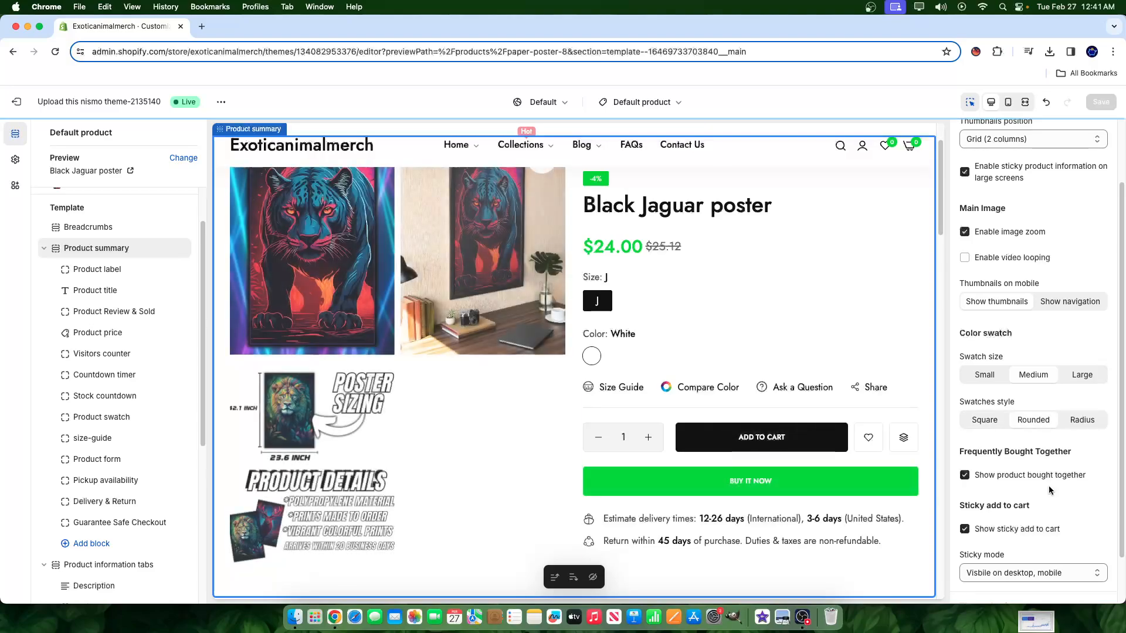
Step: Try Show navigation for the thumbnails on mobile while in desktop preview, and restore Show thumbnails
scroll(1011, 529, "up", 2)
scroll(1005, 498, "down", 3)
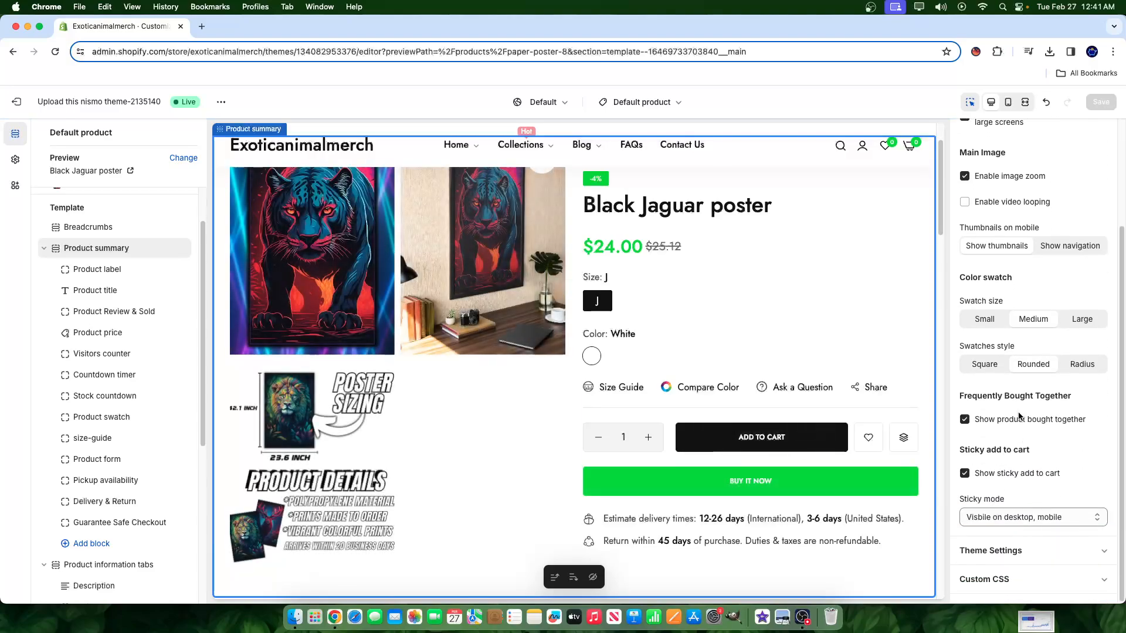
scroll(1041, 348, "up", 1)
scroll(1042, 348, "up", 2)
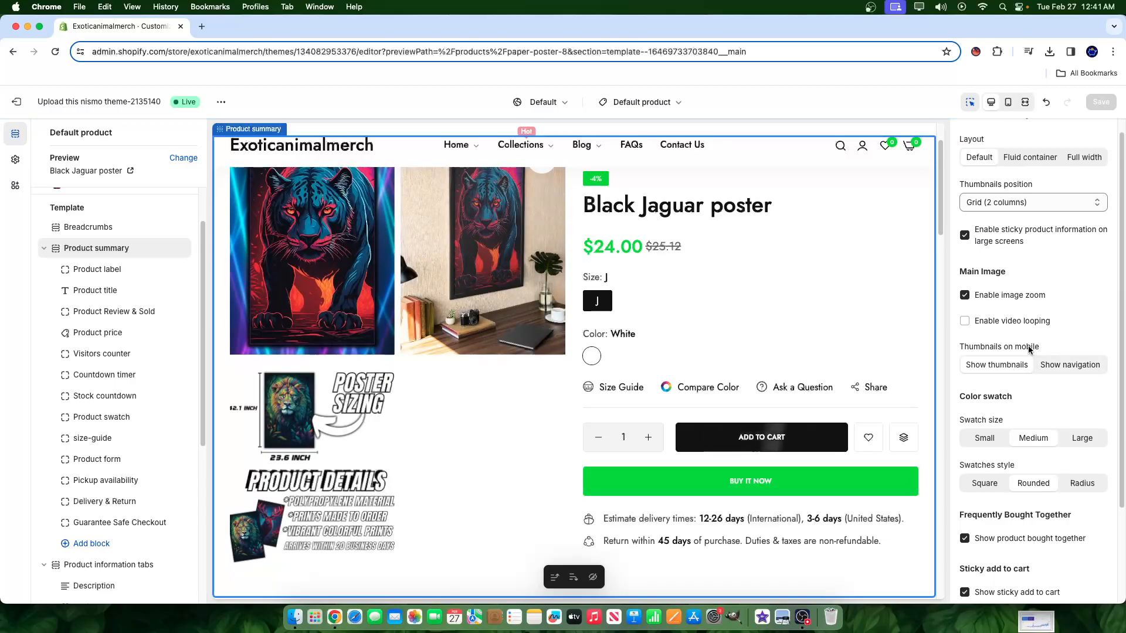
left_click(1064, 366)
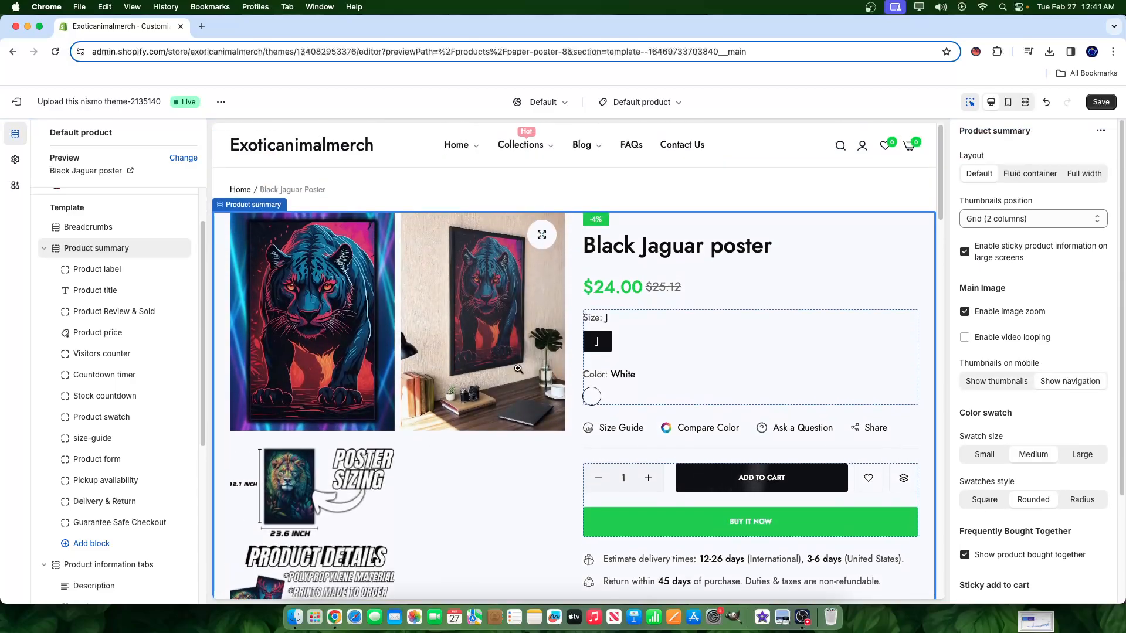
left_click(985, 380)
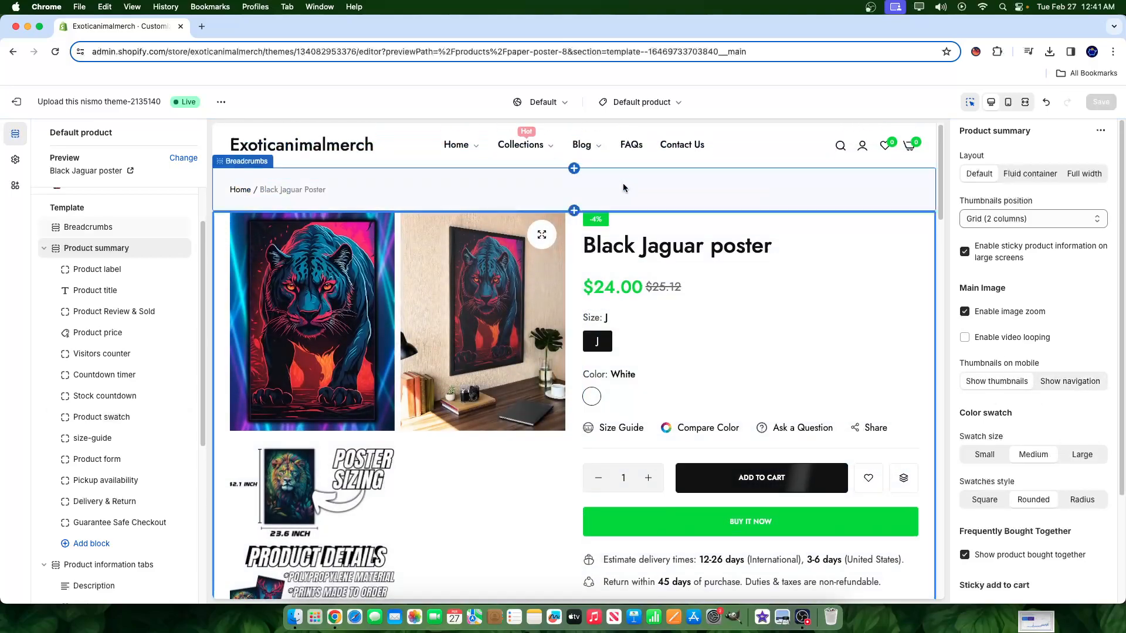
Step: In the mobile preview, compare Show navigation with Show thumbnails for the mobile thumbnails, and keep Show thumbnails
left_click(1008, 103)
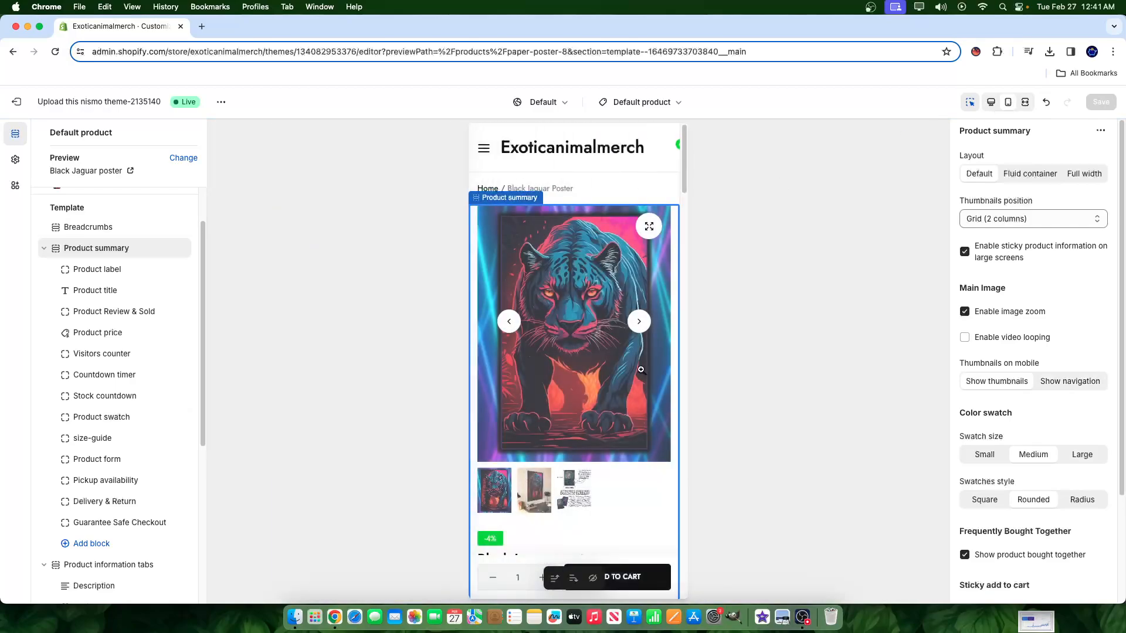
left_click(1058, 389)
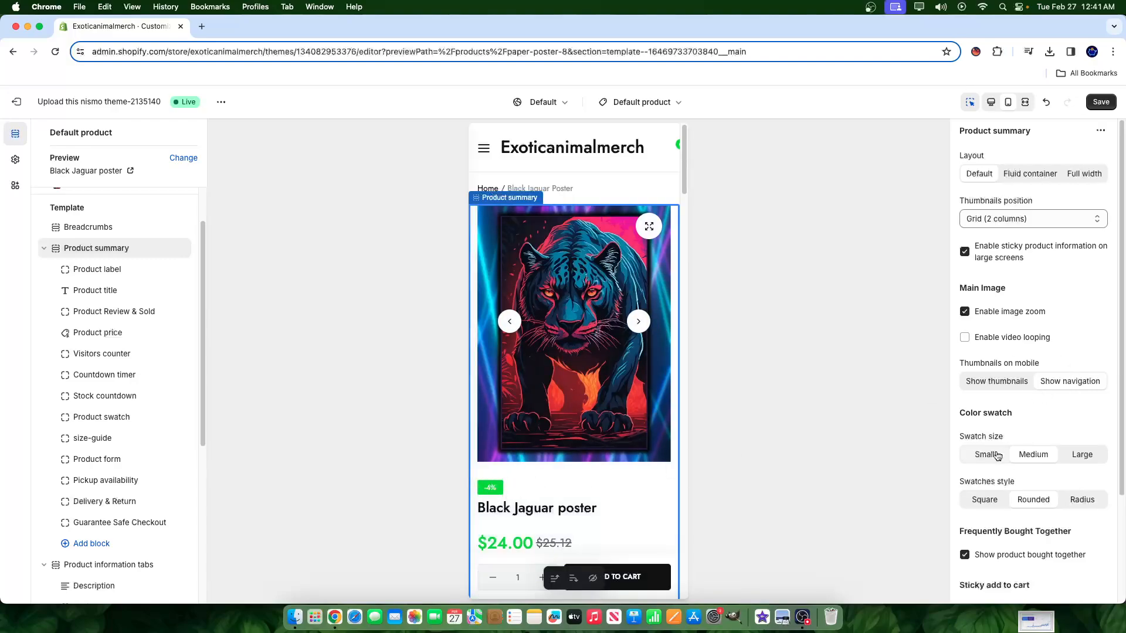
left_click(1007, 383)
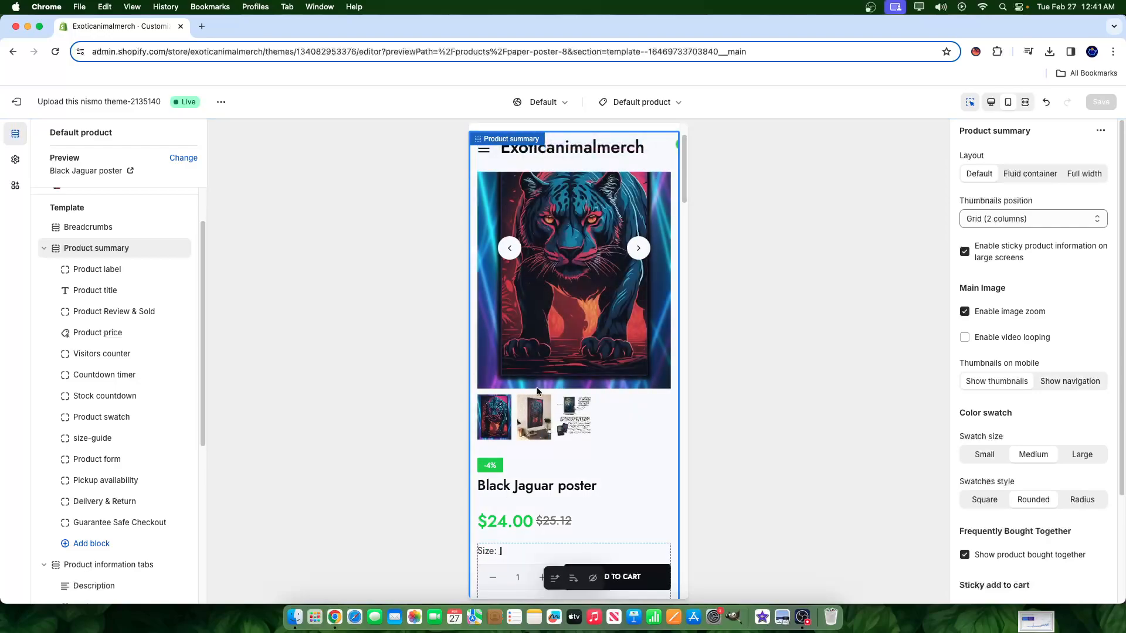
scroll(591, 412, "up", 1)
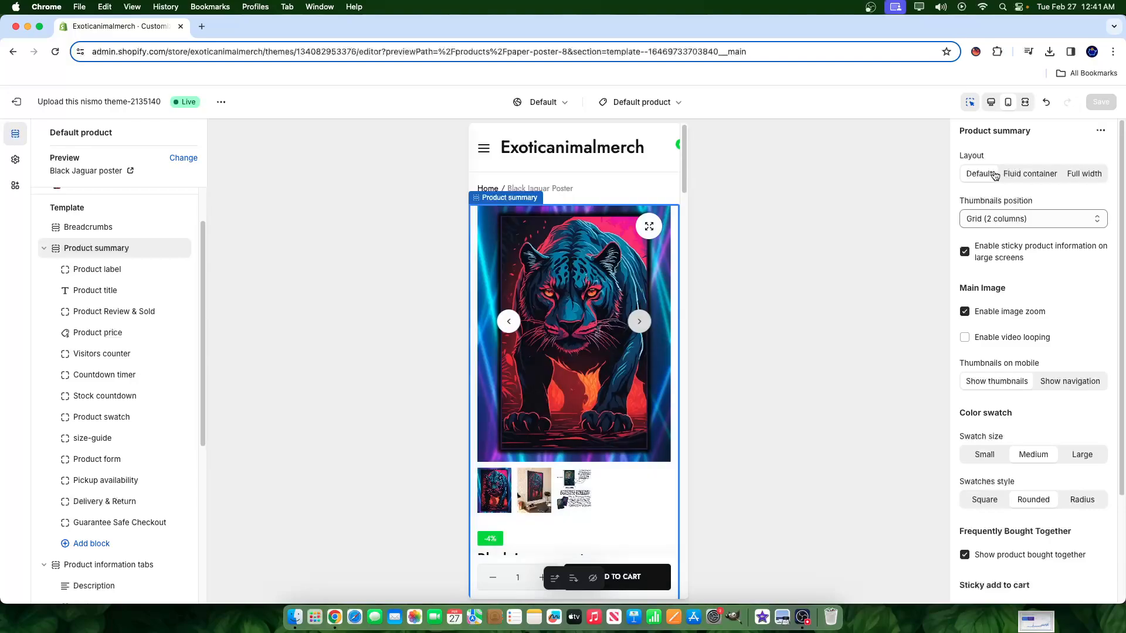
Step: Look over the whole product page in the mobile preview and in the desktop preview
scroll(588, 507, "down", 20)
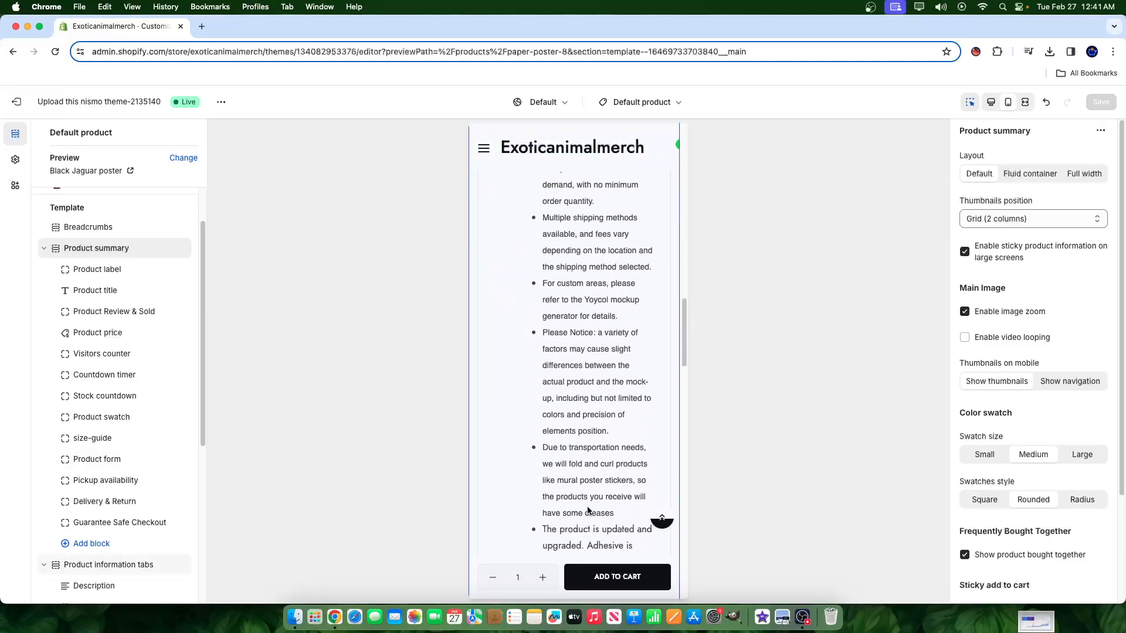
scroll(588, 510, "up", 20)
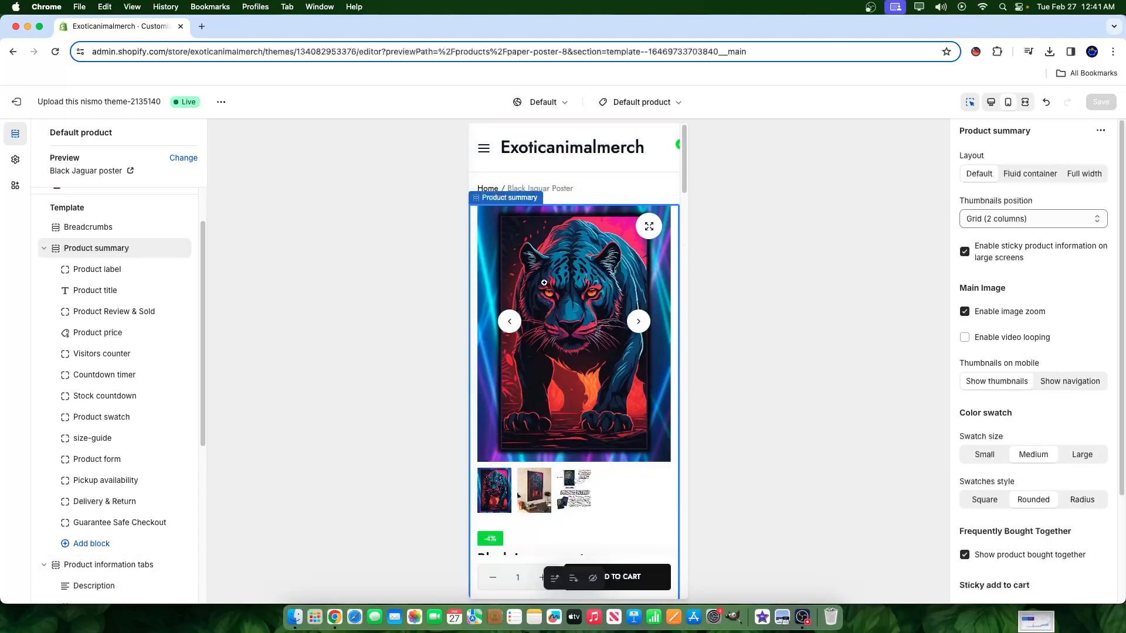
left_click(997, 103)
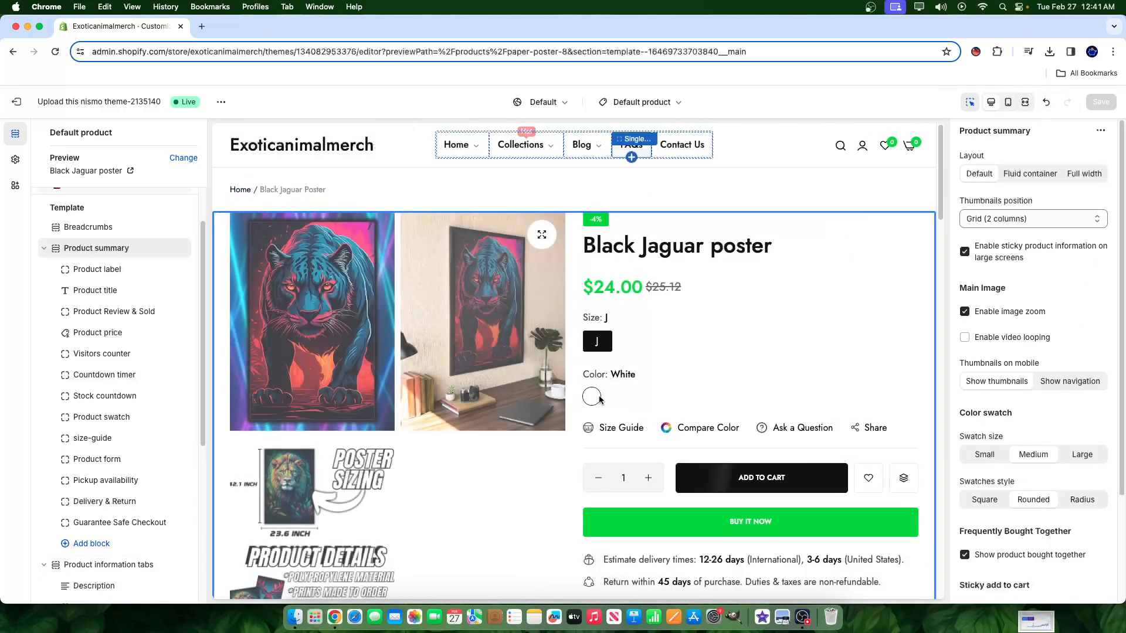
scroll(466, 293, "down", 20)
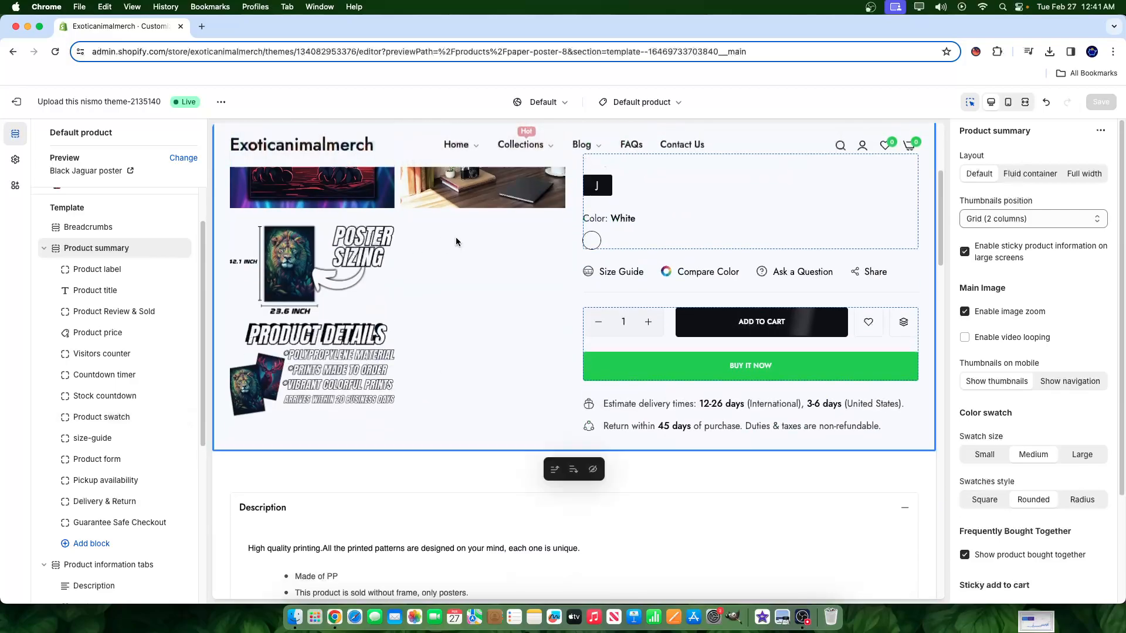
scroll(467, 434, "down", 4)
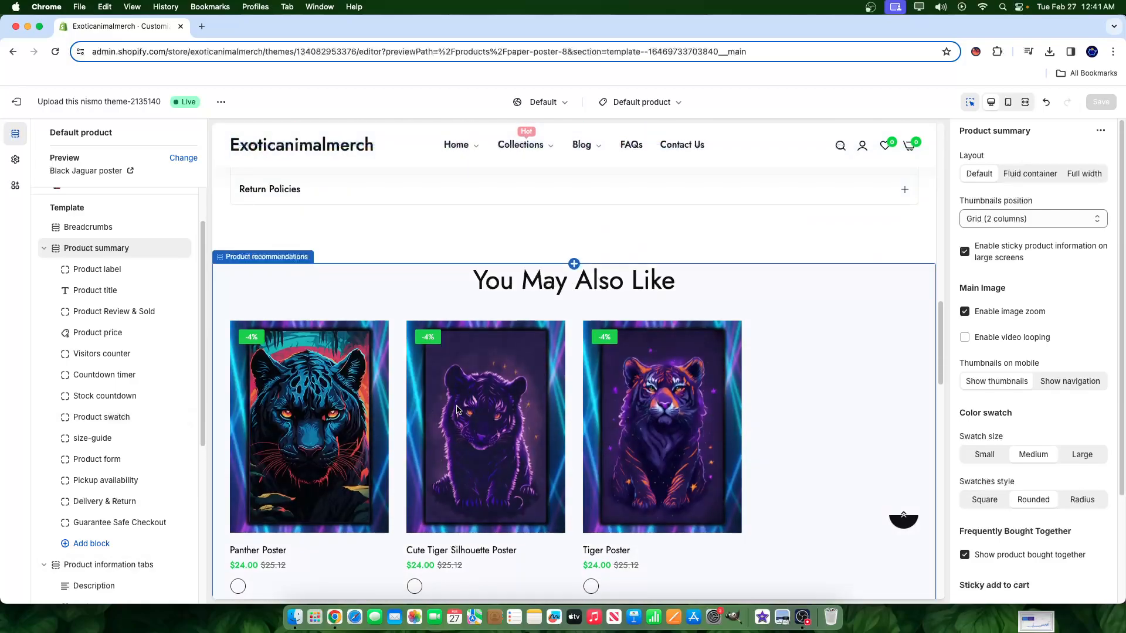
scroll(457, 409, "down", 15)
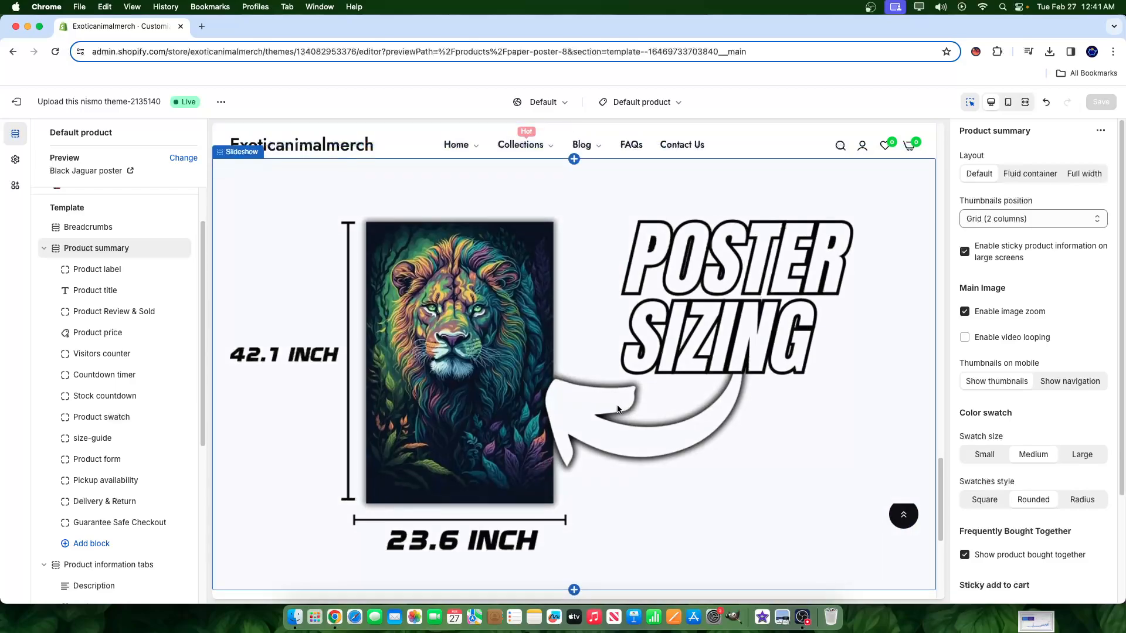
scroll(617, 409, "up", 20)
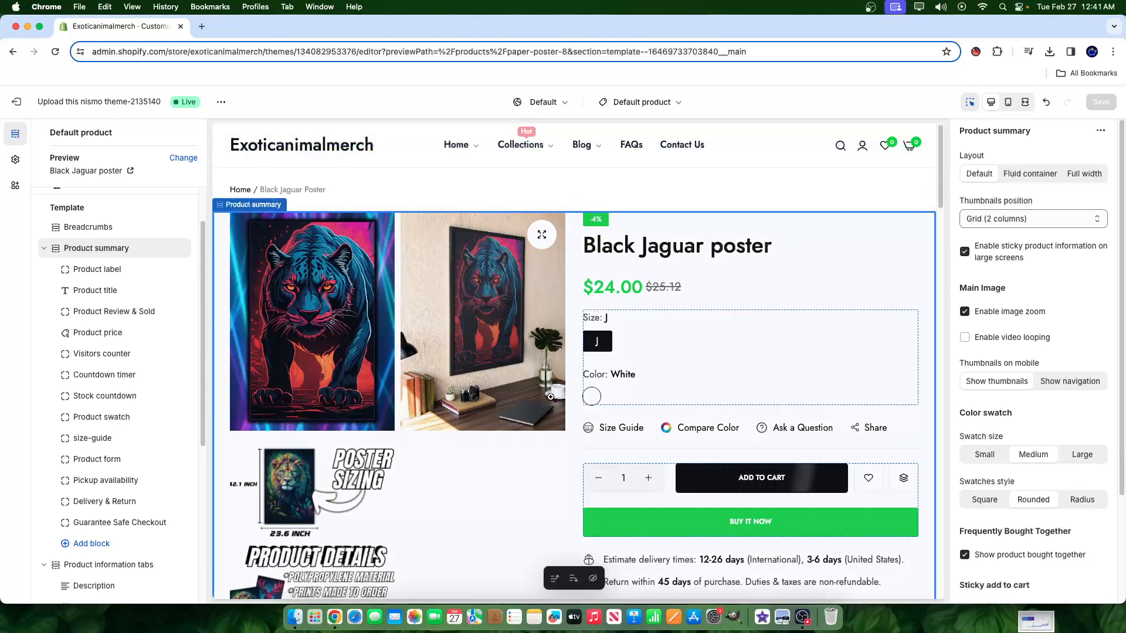
Step: Remove the image slide with the poster sizing graphic from the Slideshow section near the end of the product template
scroll(469, 400, "down", 18)
scroll(131, 448, "down", 6)
scroll(596, 428, "up", 18)
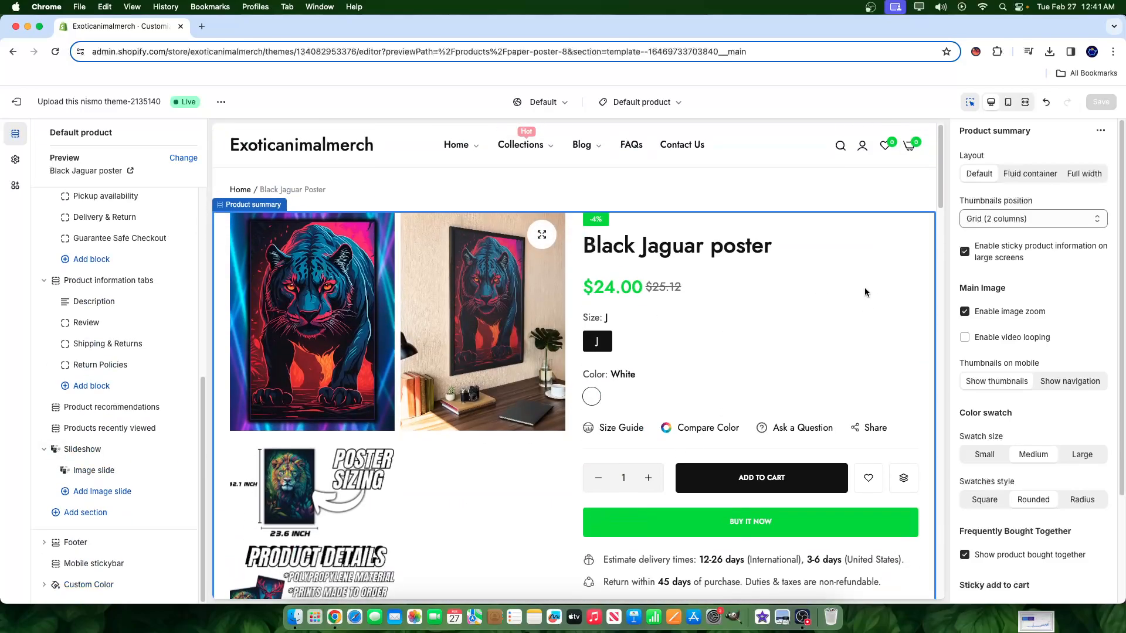
scroll(610, 381, "down", 18)
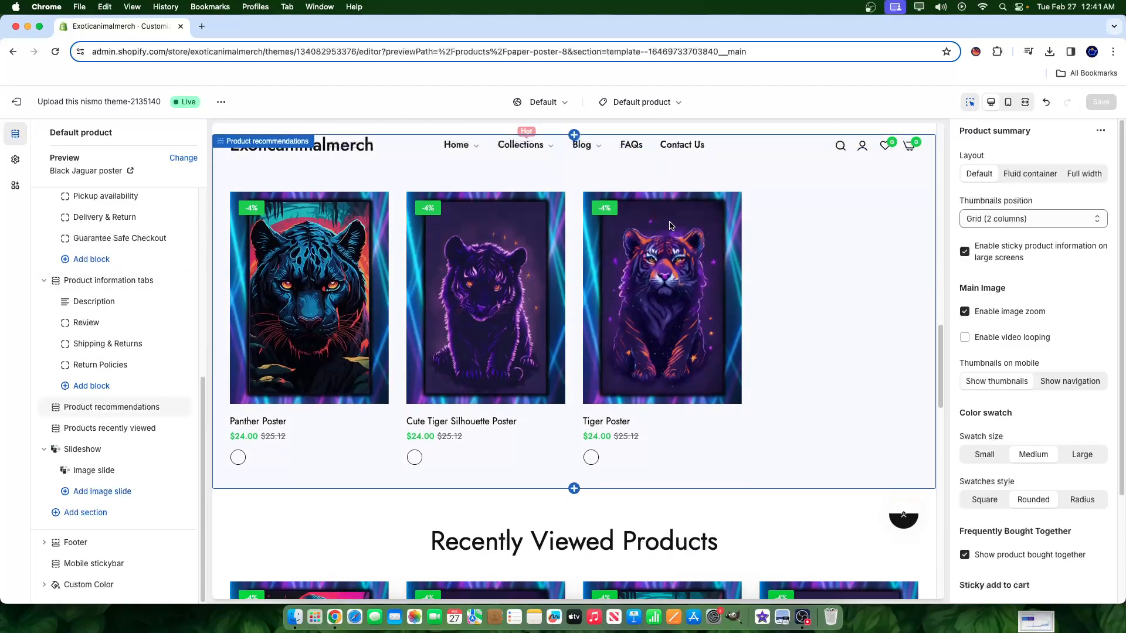
scroll(670, 226, "down", 10)
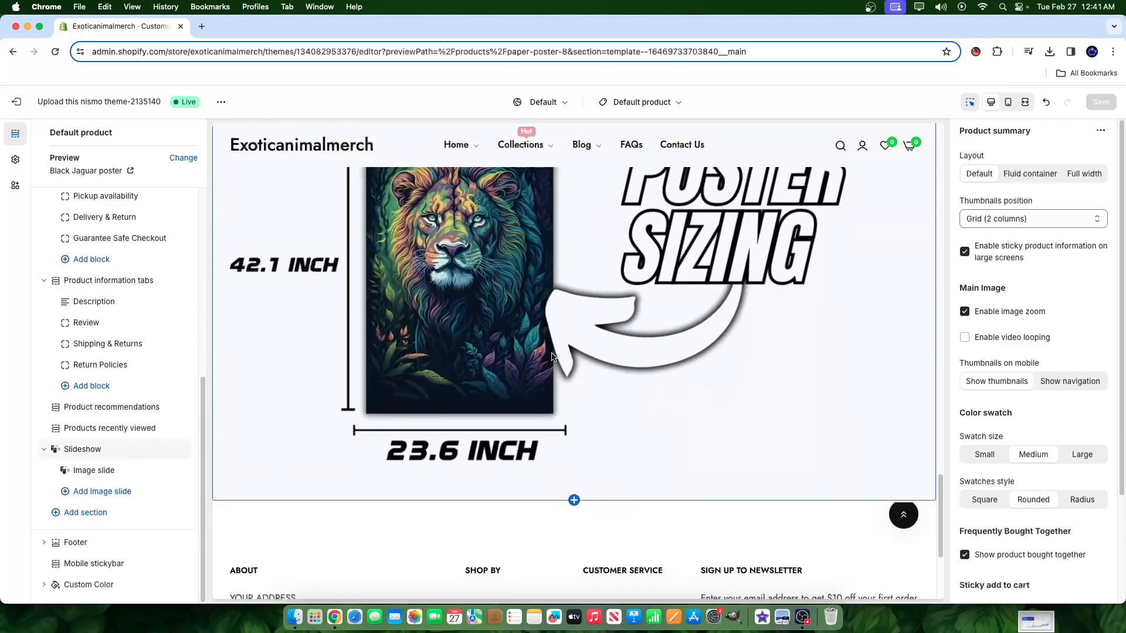
left_click(551, 356)
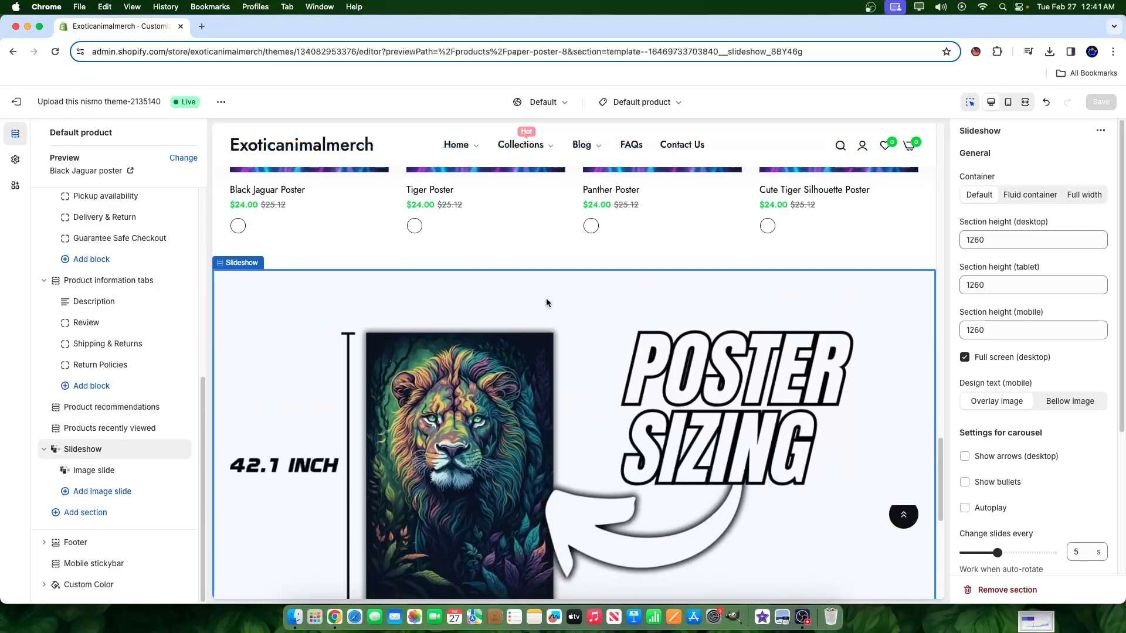
scroll(518, 407, "down", 2)
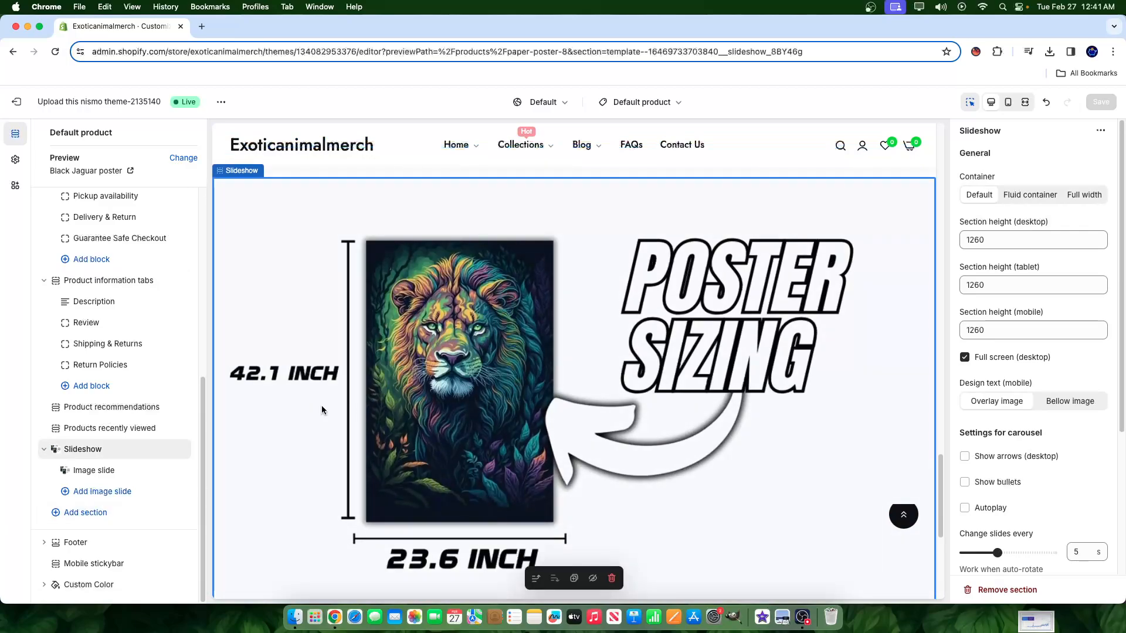
left_click(166, 470)
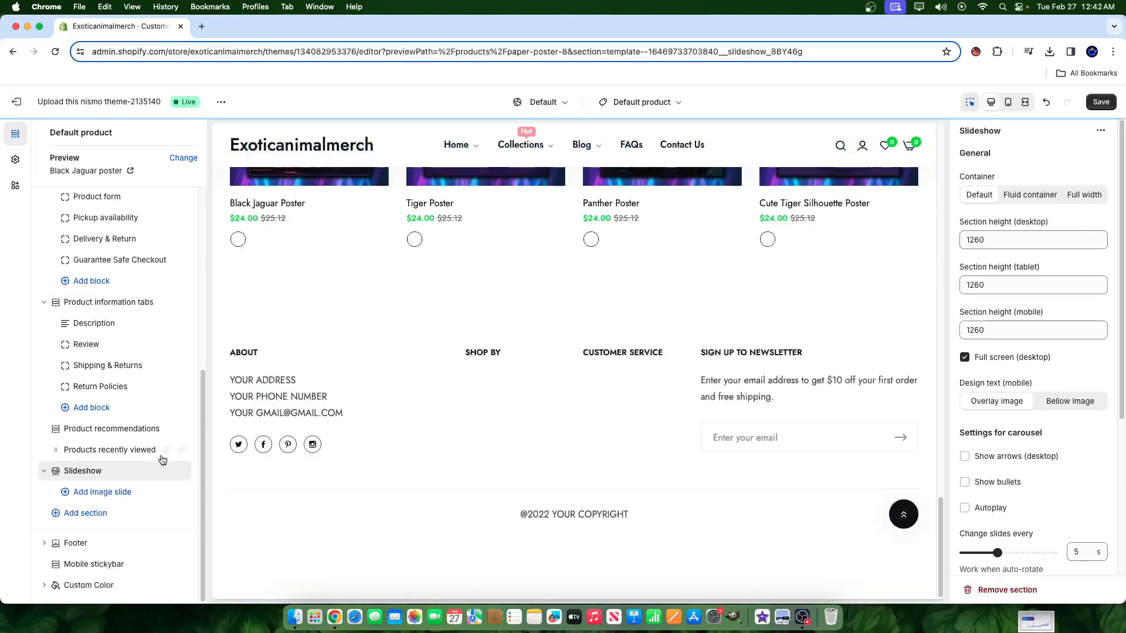
scroll(98, 371, "down", 2)
scroll(98, 371, "down", 5)
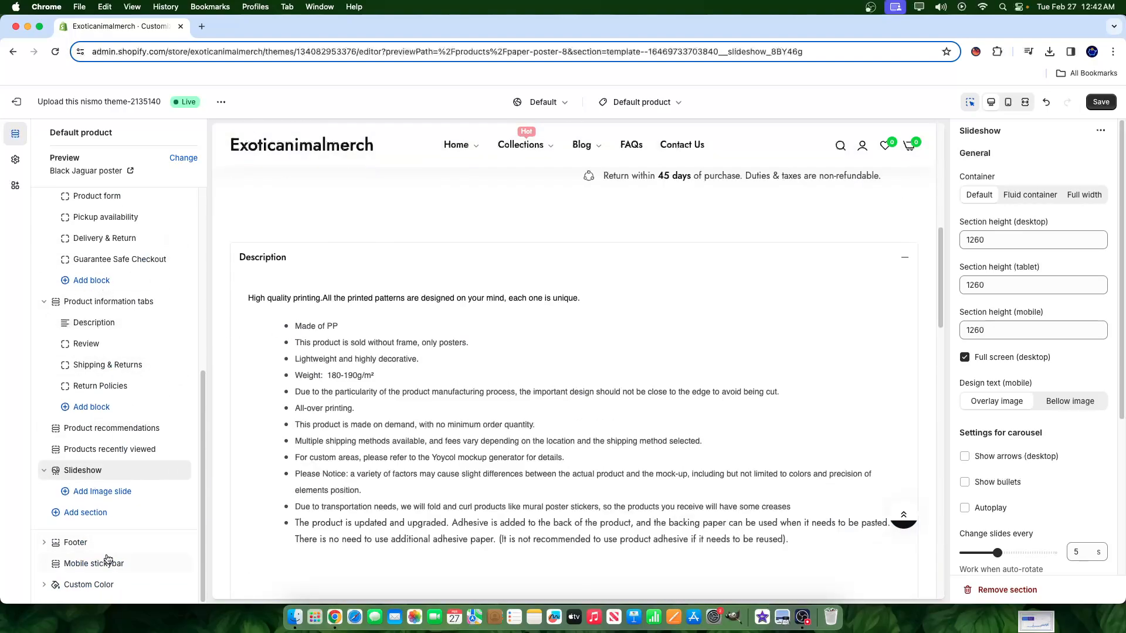
Step: Try a Video section and a Collection tab section below the Slideshow, preview the Collection tab's Tab 2, and delete the Collection tab section
left_click(85, 513)
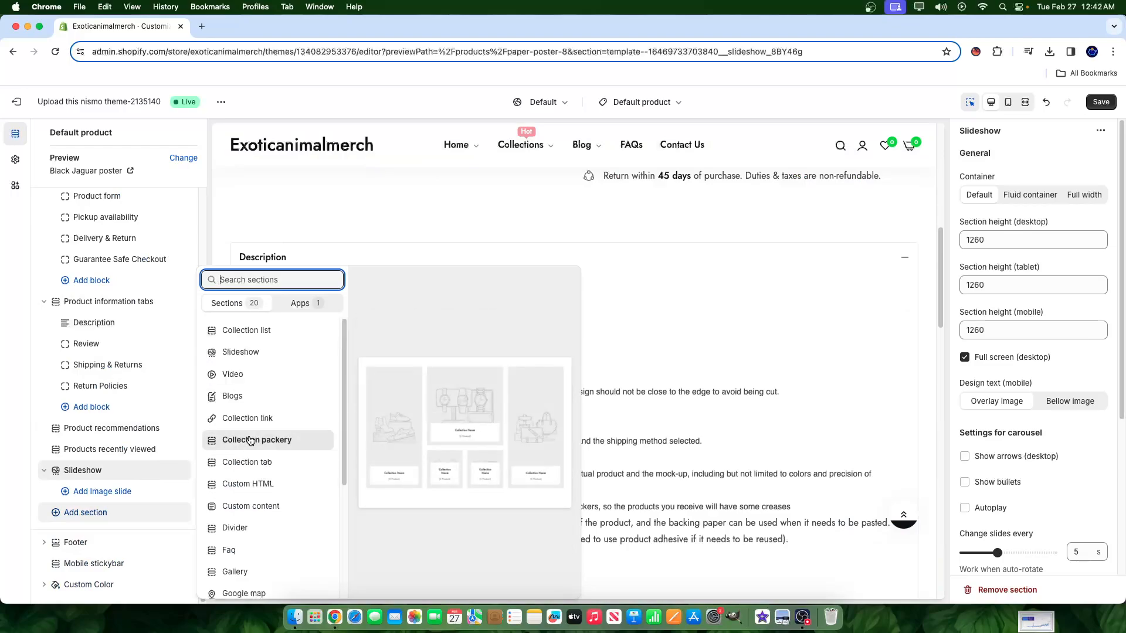
left_click(232, 375)
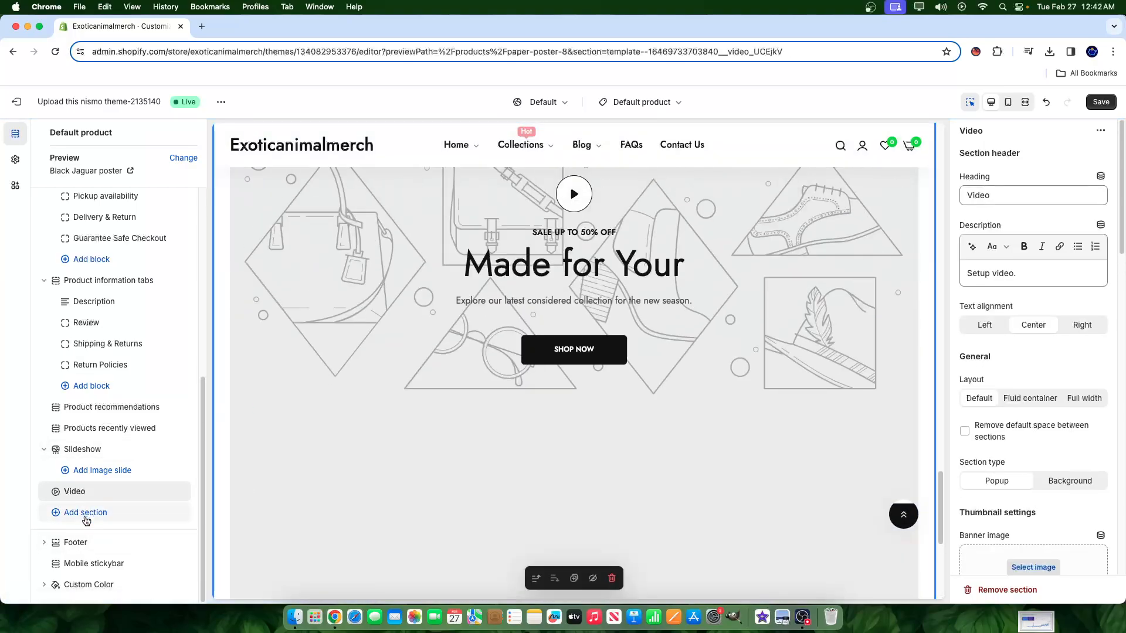
left_click(87, 513)
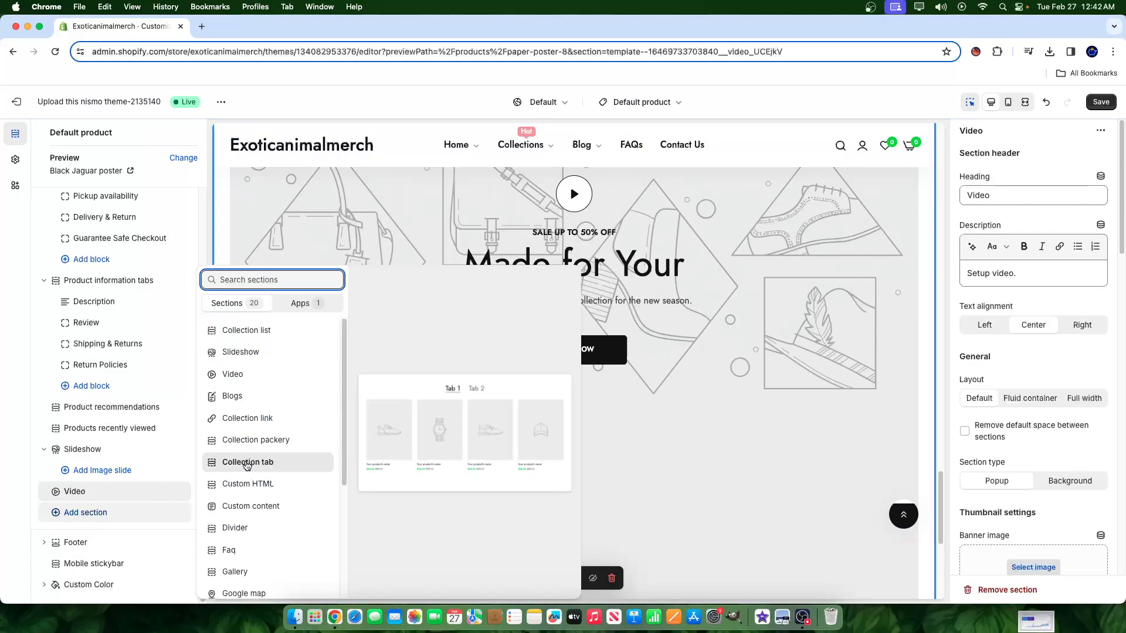
left_click(247, 463)
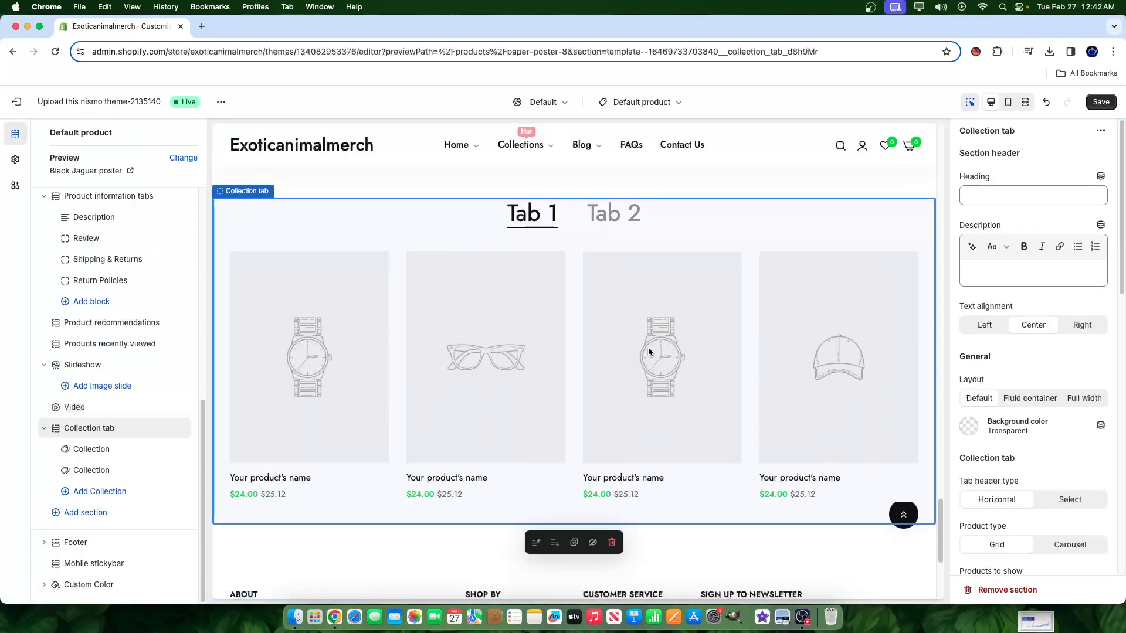
left_click(607, 224)
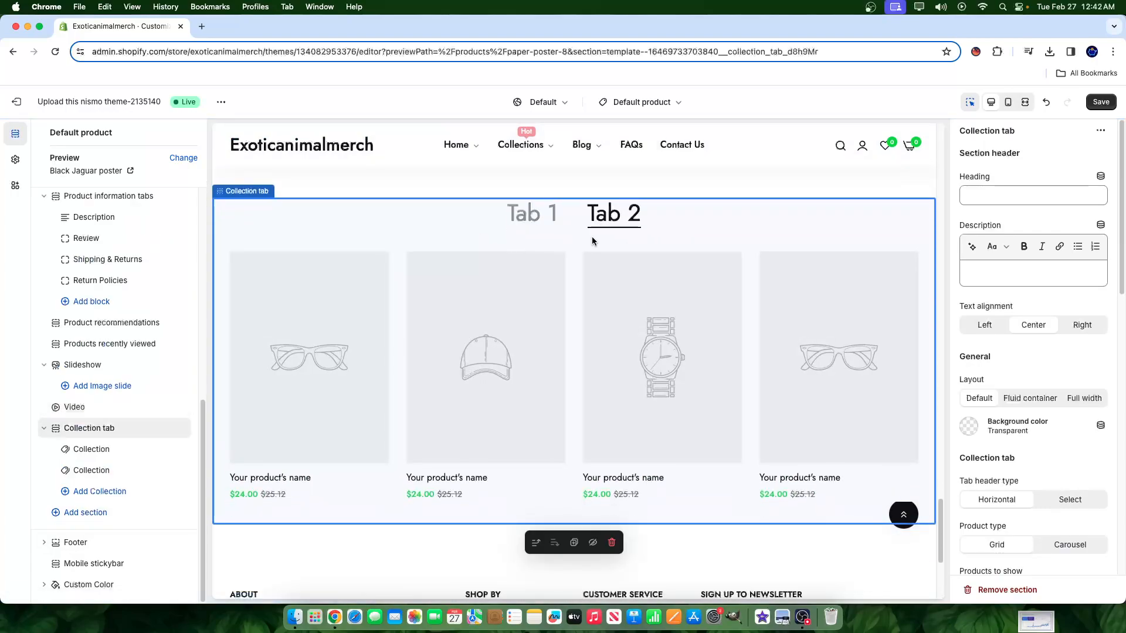
left_click(167, 428)
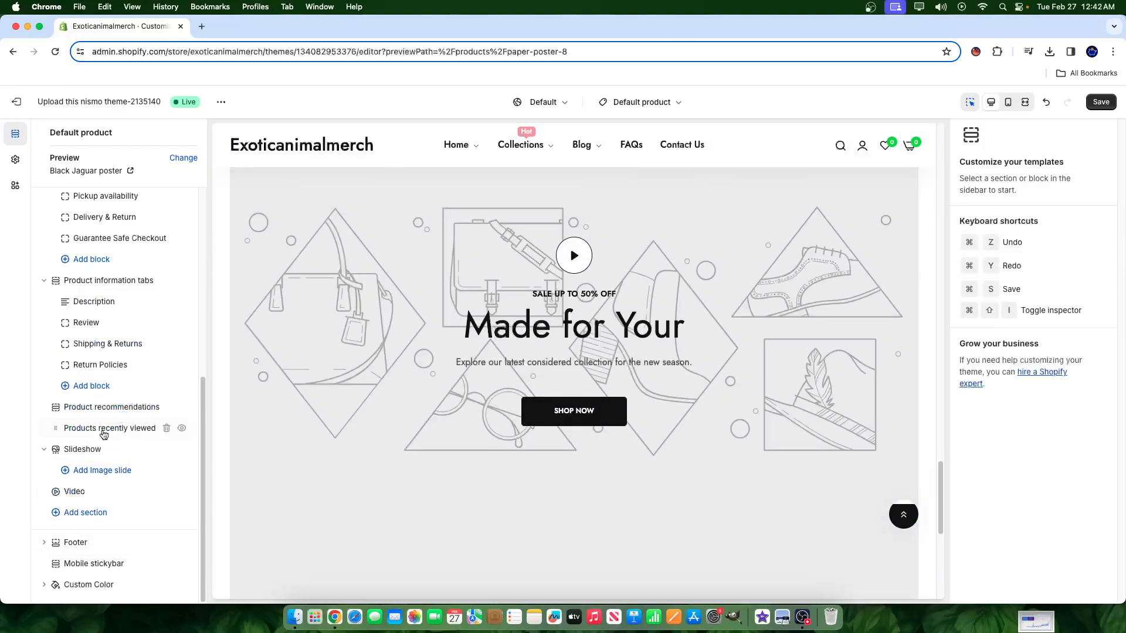
Step: Delete the Slideshow section and the Video section from the product template
left_click(167, 449)
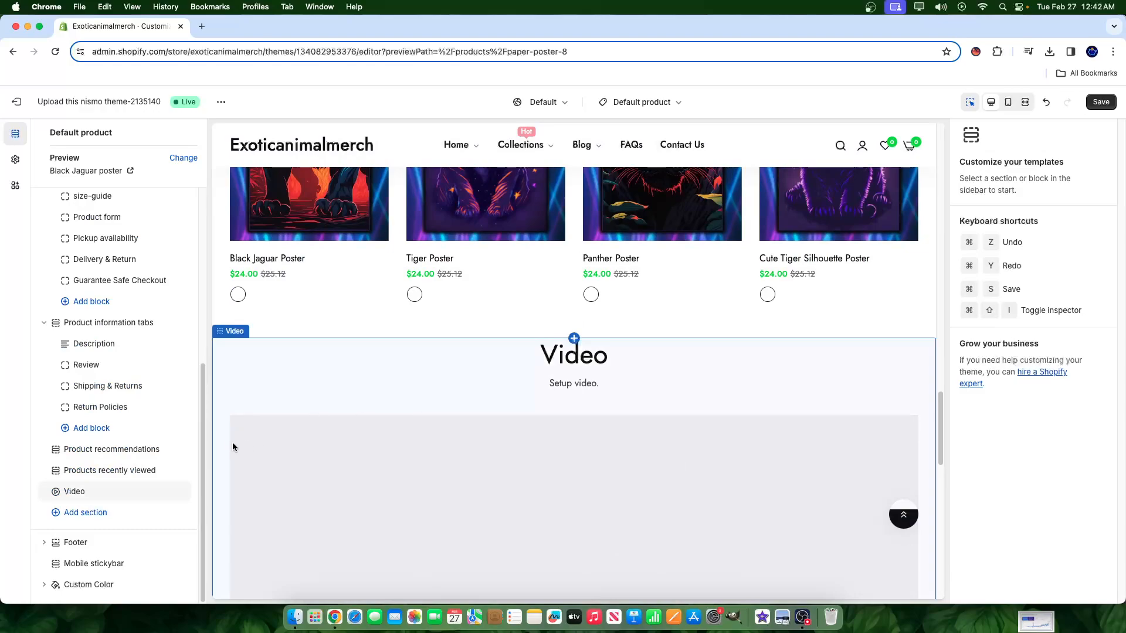
scroll(562, 391, "up", 3)
scroll(551, 403, "down", 4)
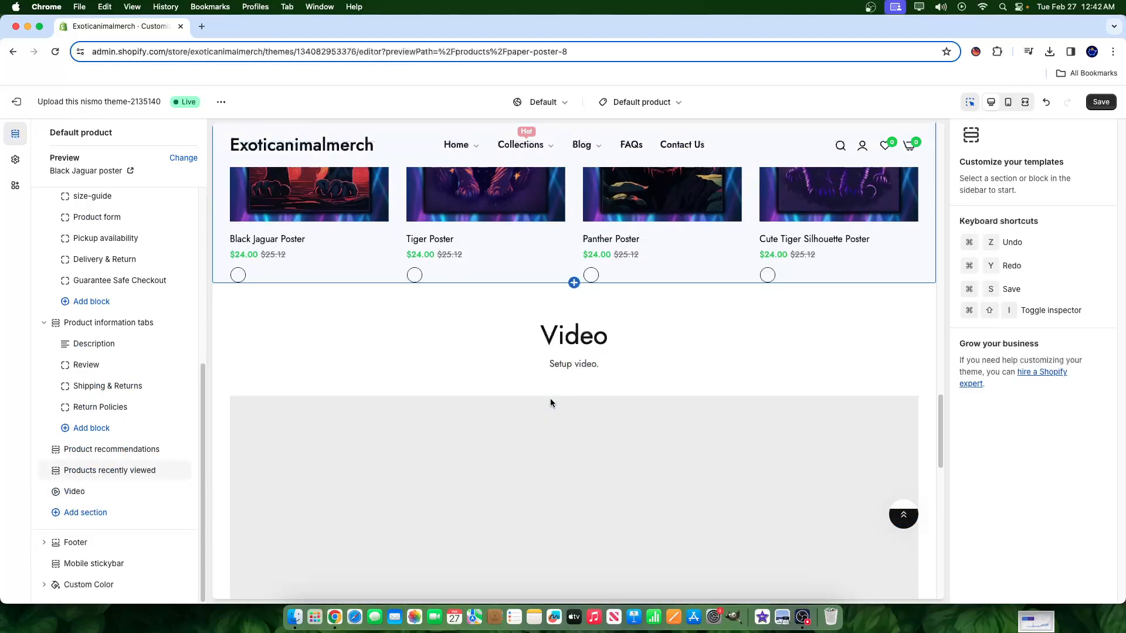
scroll(215, 394, "down", 4)
left_click(549, 369)
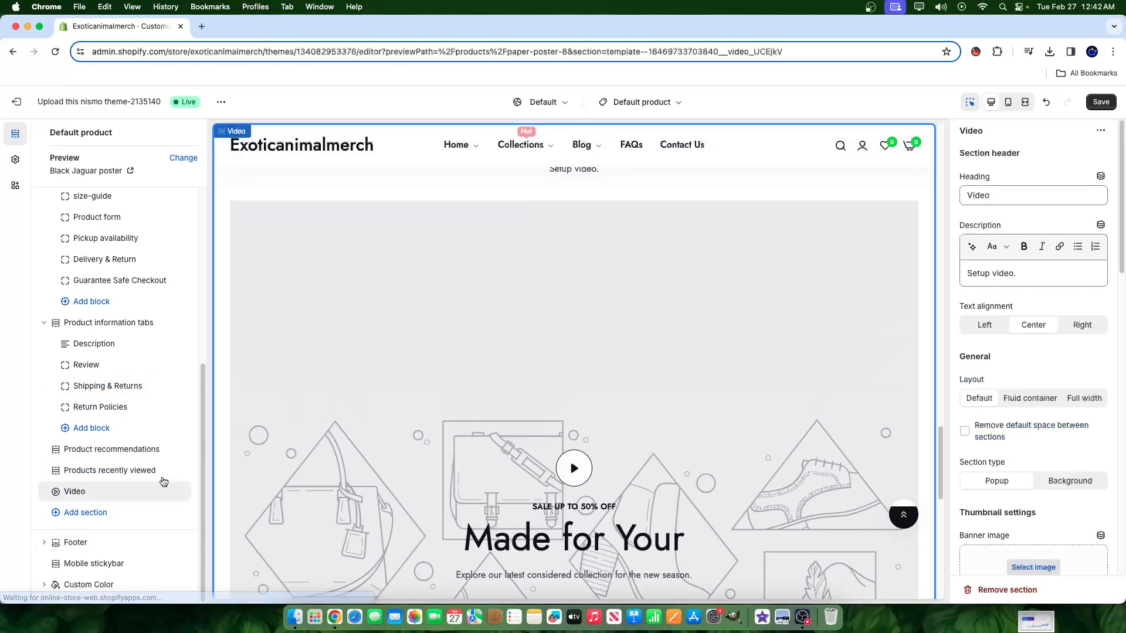
left_click(165, 491)
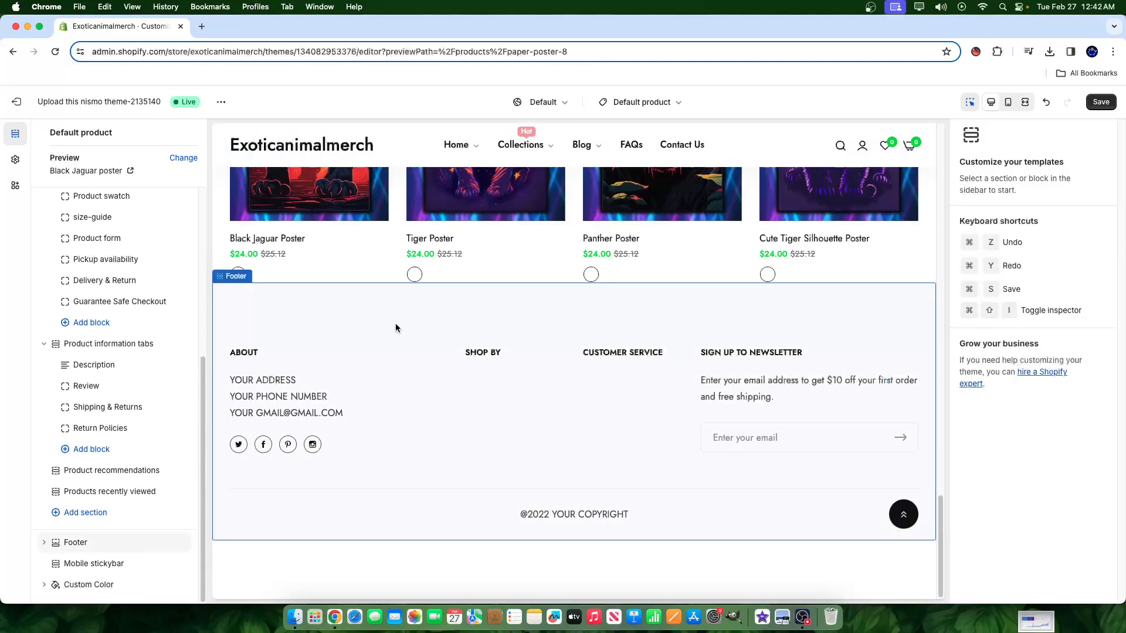
Step: Review the product page from the recently viewed products up to the product summary, and save the template changes
scroll(573, 317, "up", 12)
scroll(729, 274, "down", 6)
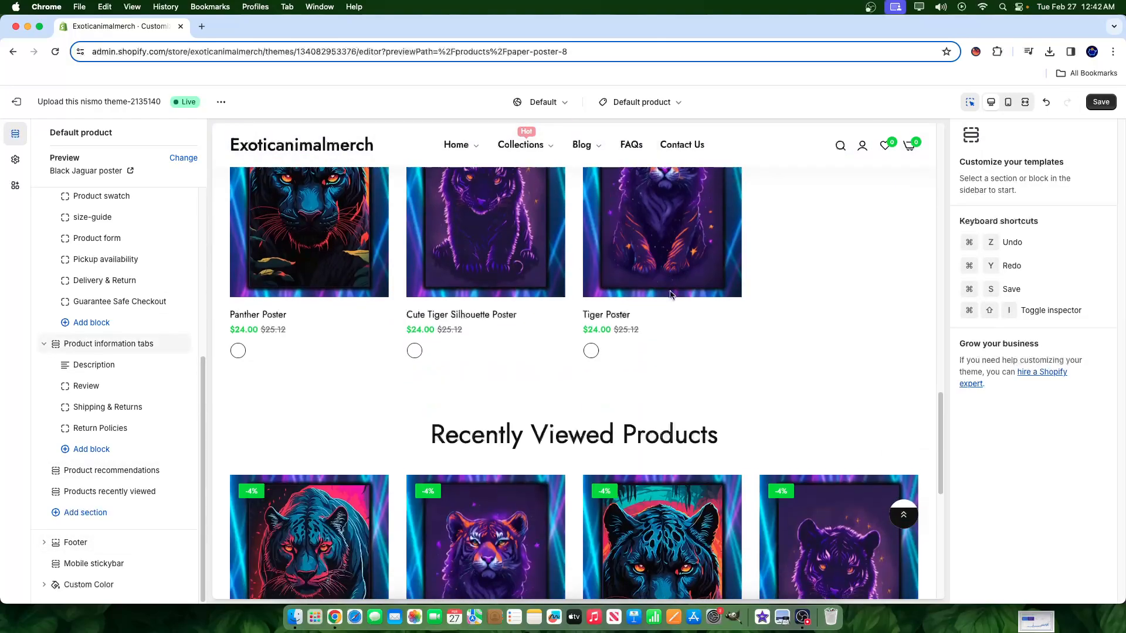
scroll(586, 427, "up", 4)
scroll(595, 422, "down", 3)
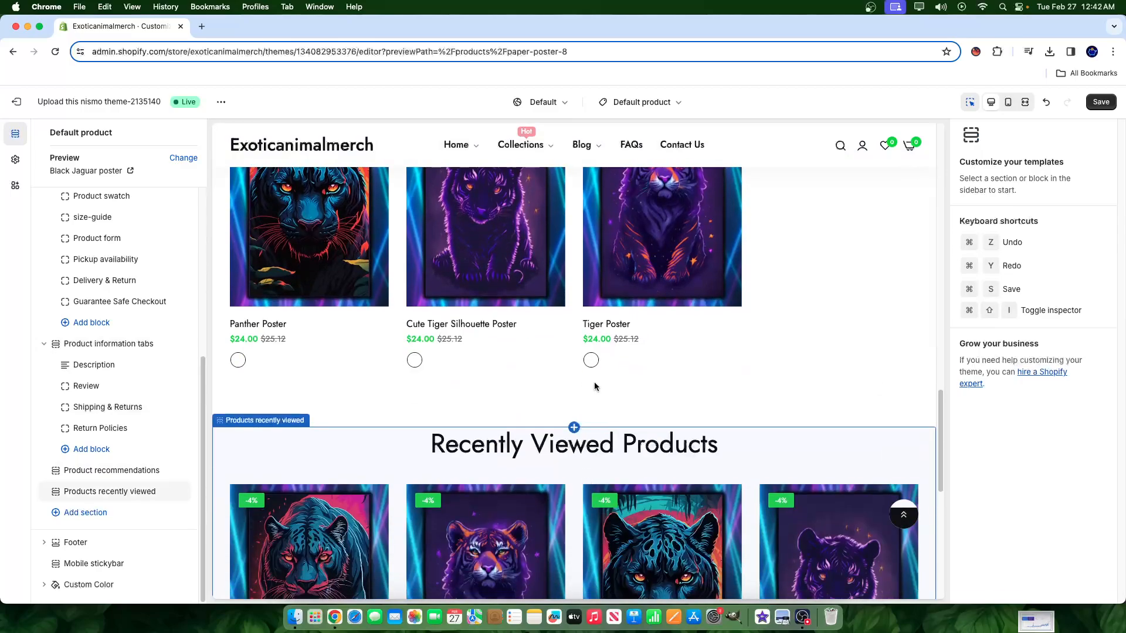
scroll(470, 410, "up", 12)
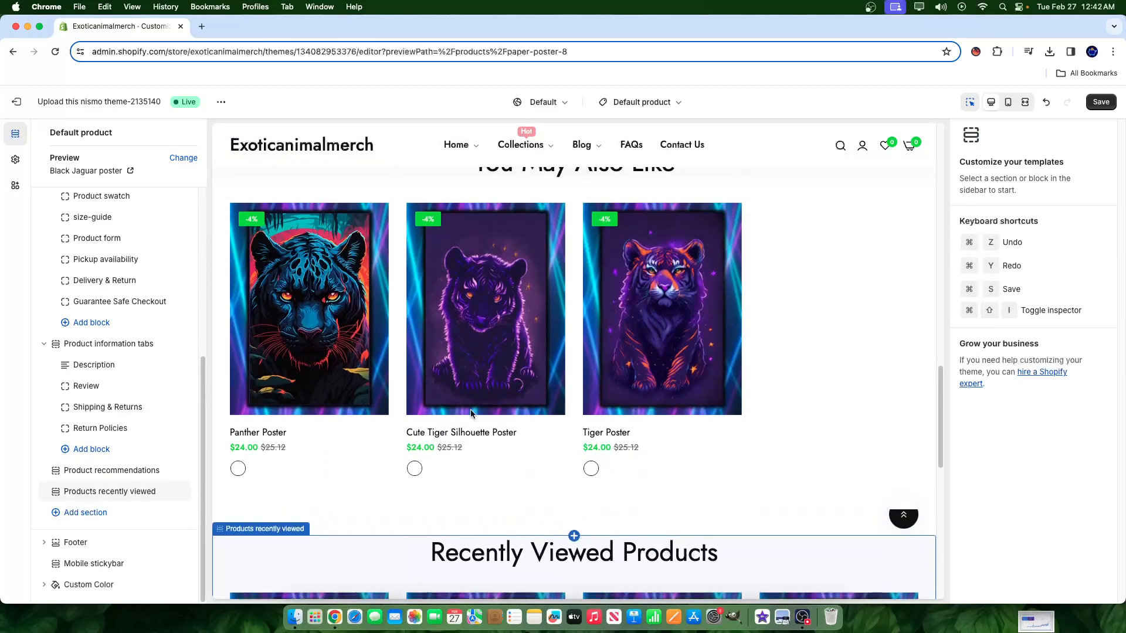
scroll(640, 487, "up", 6)
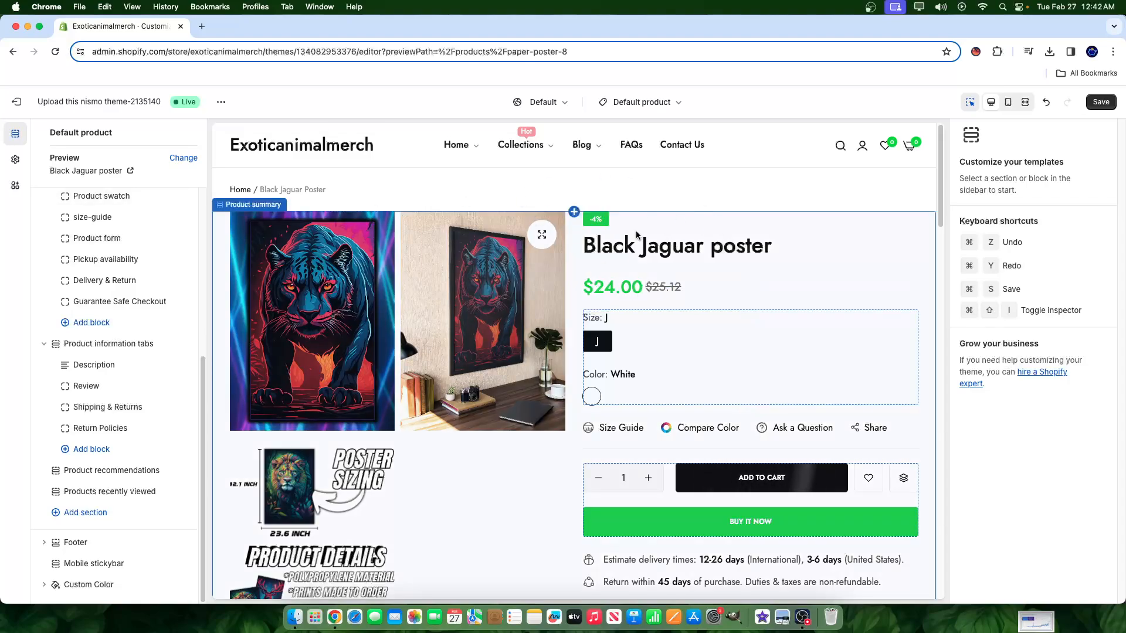
left_click(1107, 105)
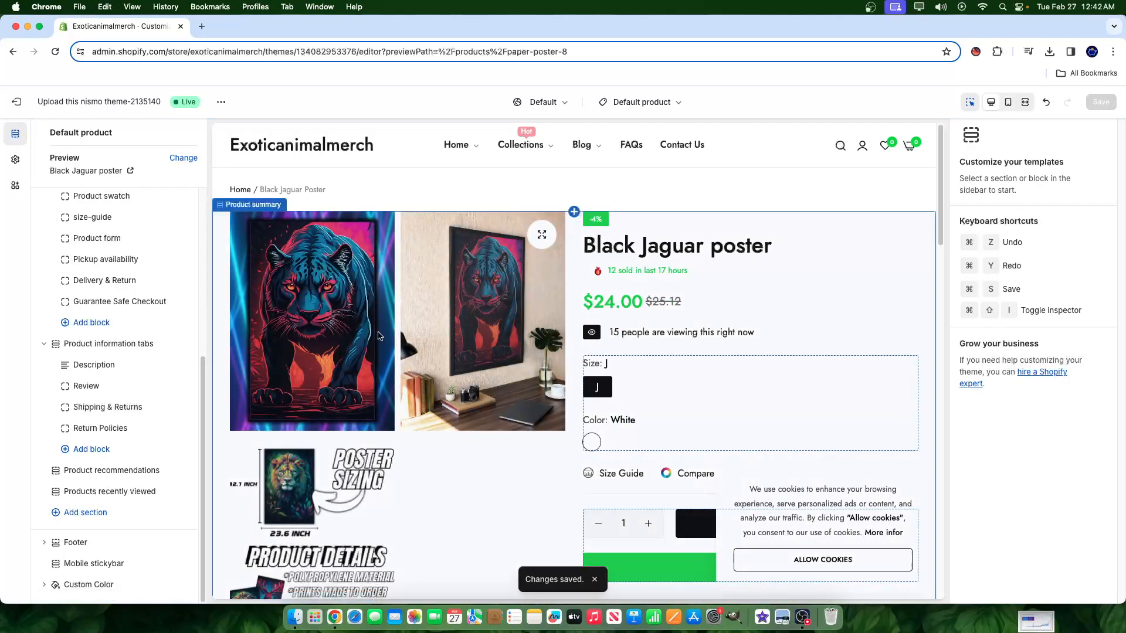
scroll(699, 522, "down", 2)
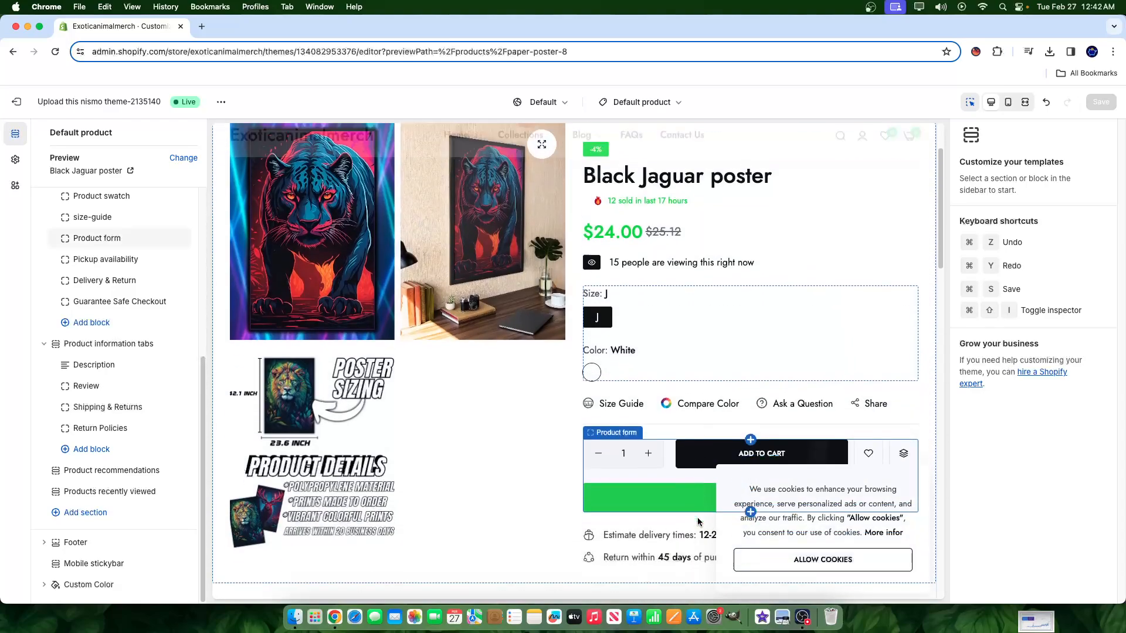